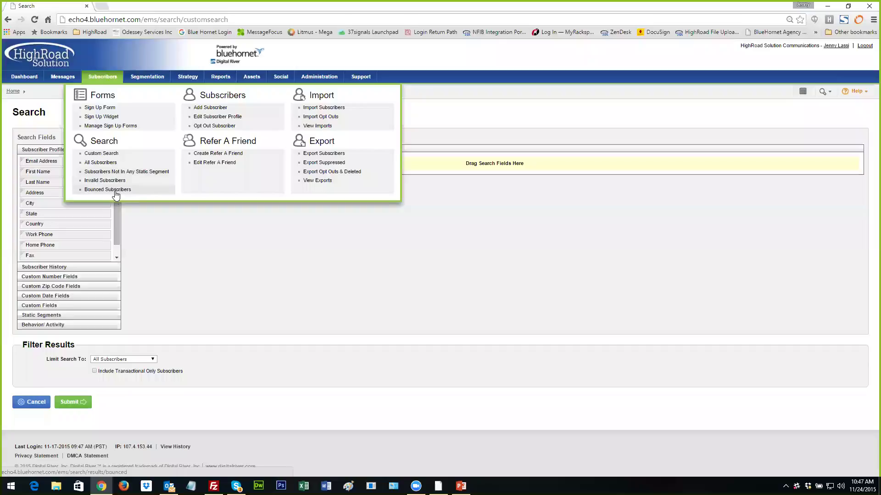
left_click(102, 156)
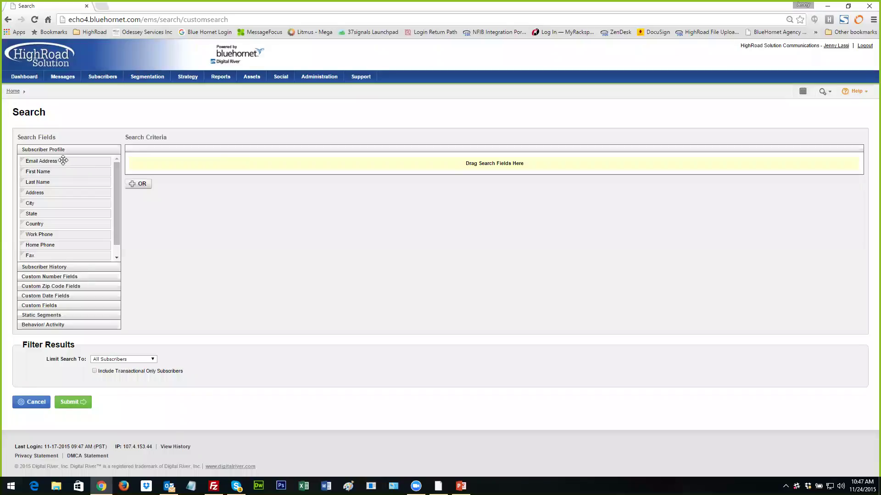
left_click_drag(62, 162, 174, 164)
left_click(227, 162)
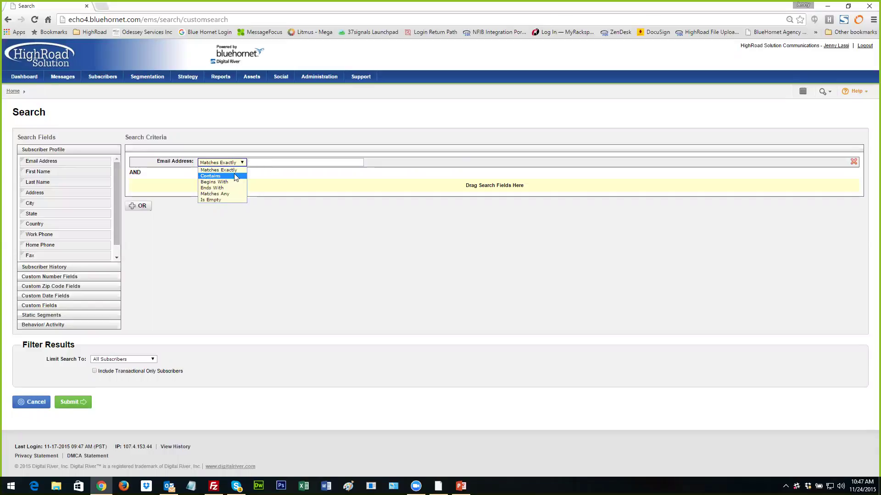
left_click(250, 162)
type("@hotmail.com")
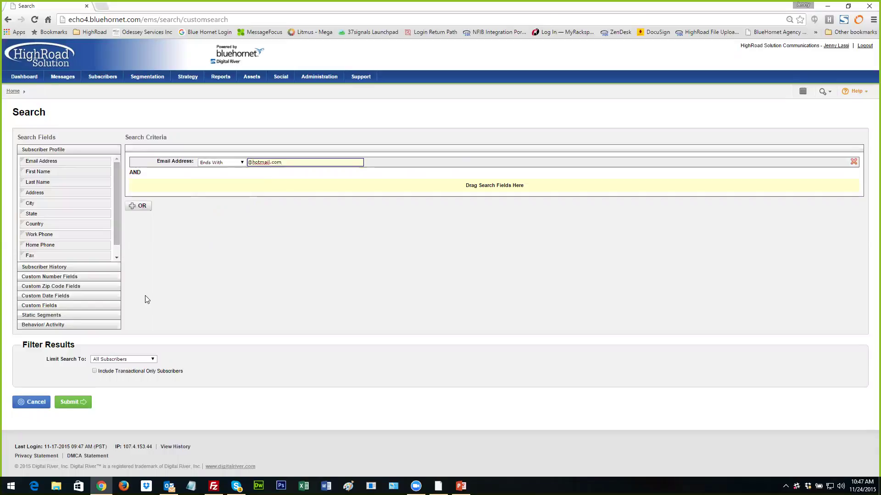
left_click(69, 402)
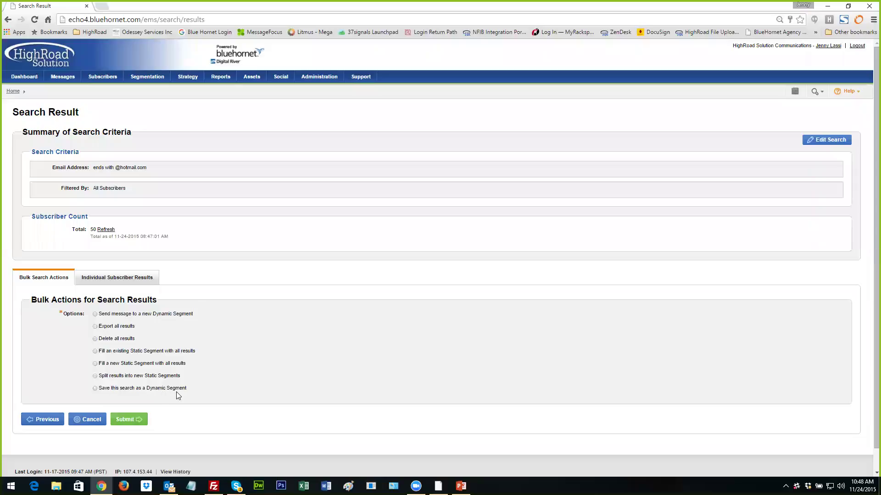
left_click(159, 76)
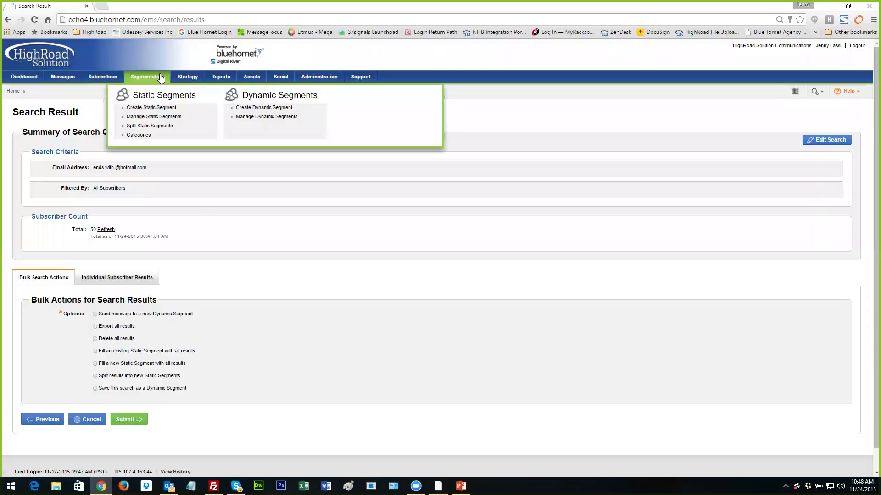
left_click(95, 81)
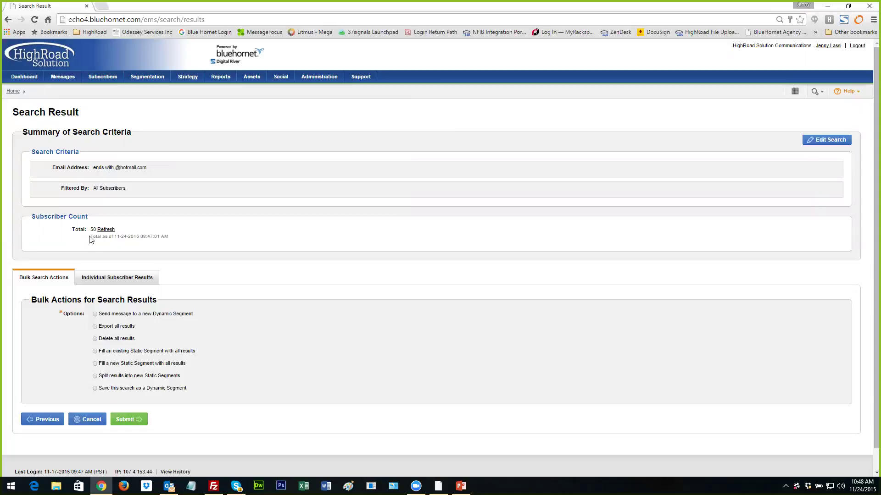
Review the individual subscriber results of the hotmail address search.
left_click(102, 275)
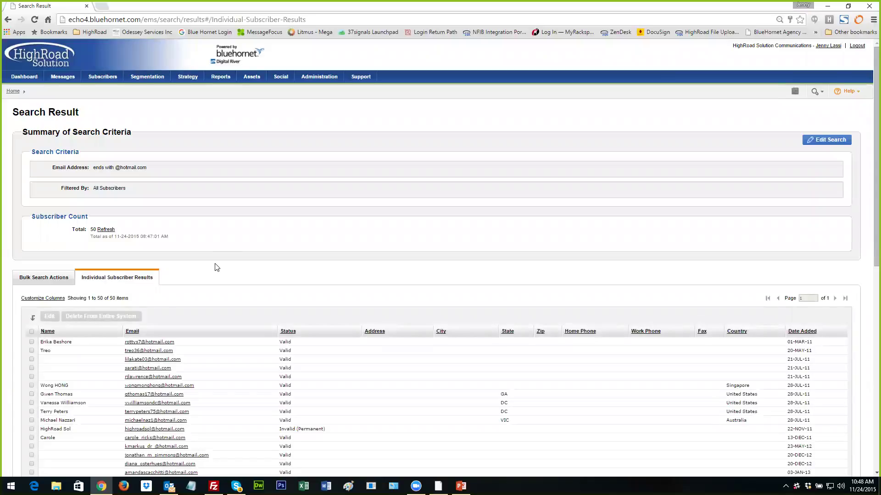
scroll(216, 268, "down", 1)
scroll(216, 268, "down", 3)
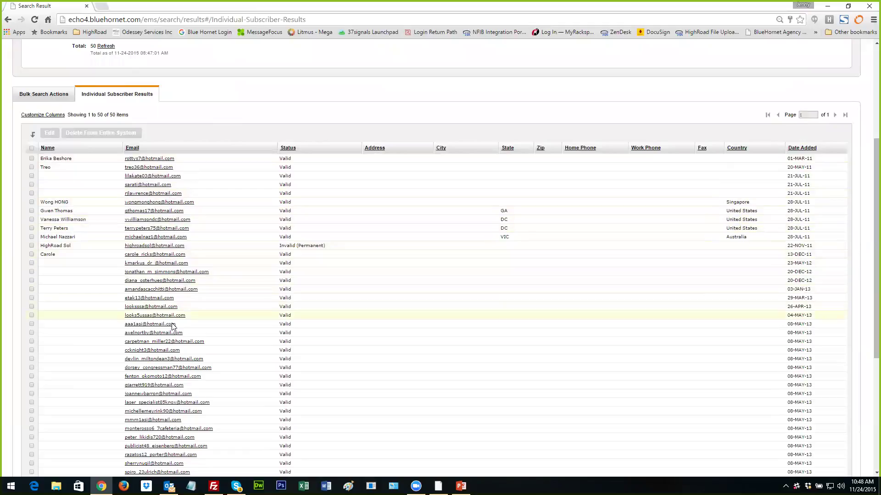
scroll(172, 334, "down", 5)
scroll(171, 333, "up", 9)
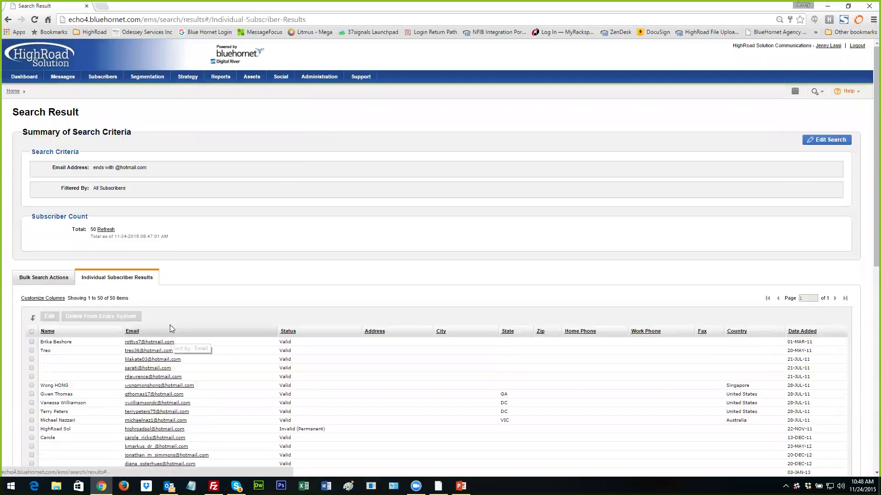
Start a new custom subscriber search with a Zip Code criterion of type Zip Code Radius.
left_click(102, 77)
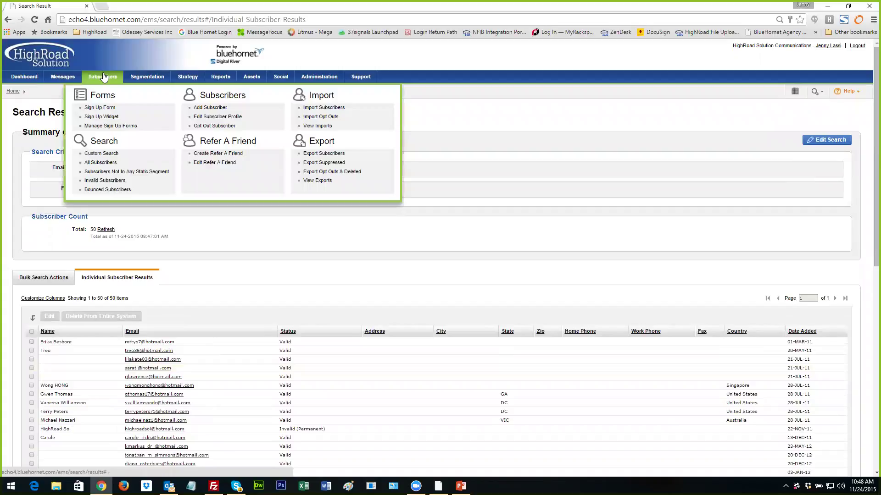
left_click(94, 154)
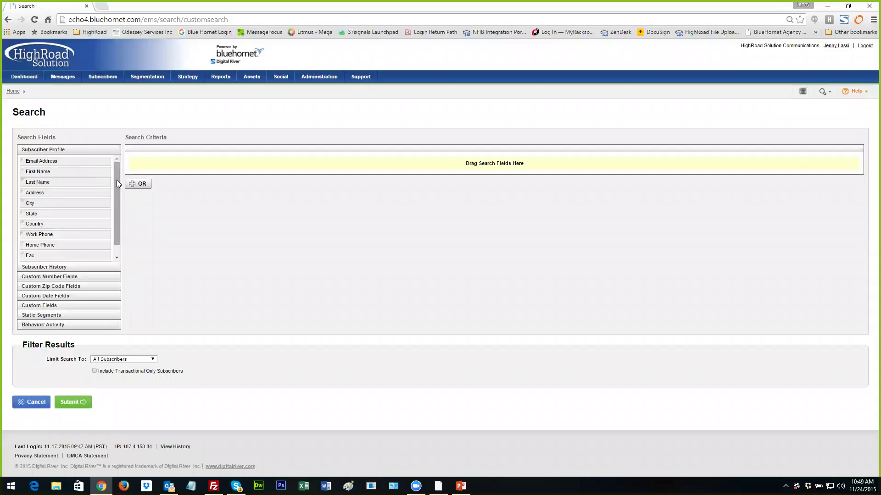
scroll(119, 183, "down", 1)
left_click_drag(72, 253, 204, 164)
left_click(250, 163)
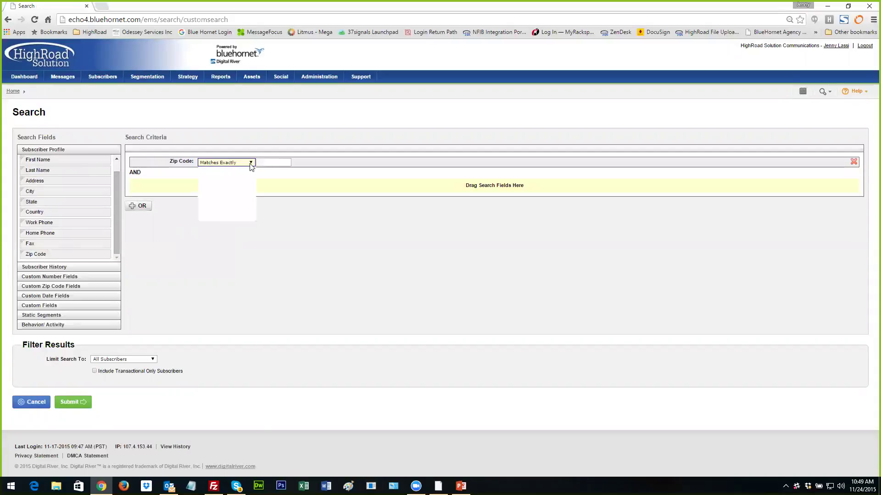
left_click(233, 206)
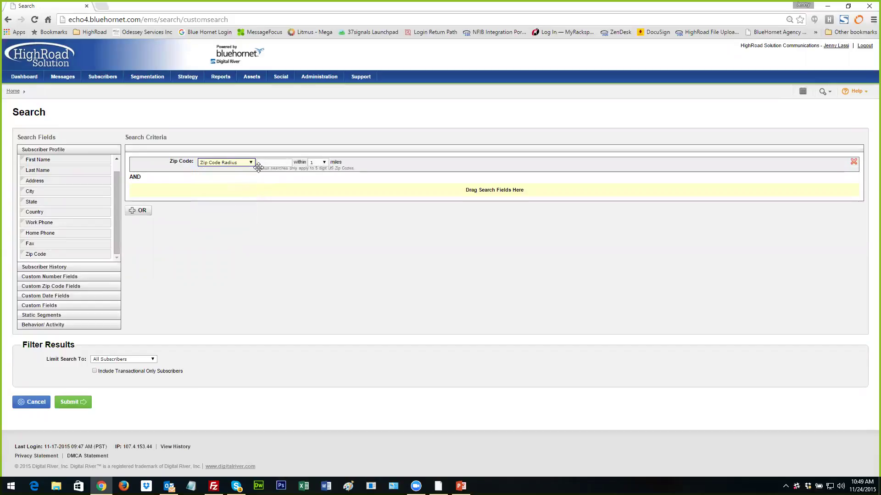
Set the zip code criterion to 20147 within 10 miles and run the search.
left_click(269, 163)
type("20147")
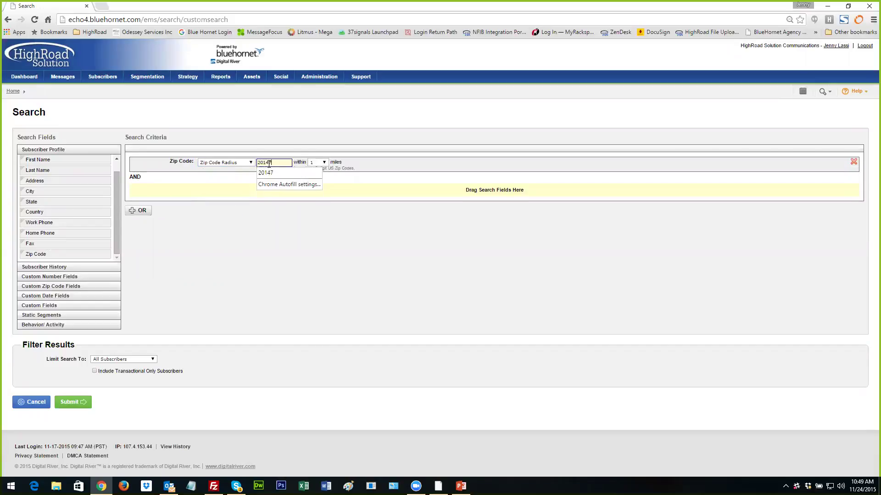
left_click(324, 163)
left_click(316, 224)
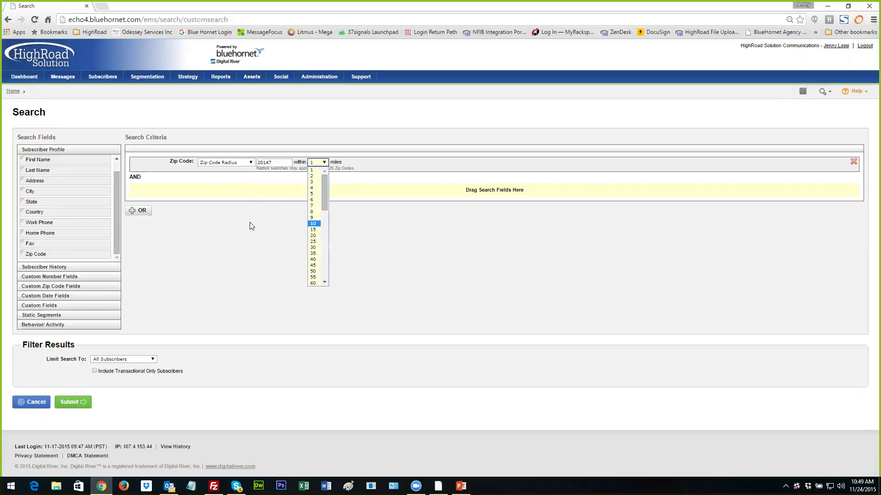
left_click(79, 405)
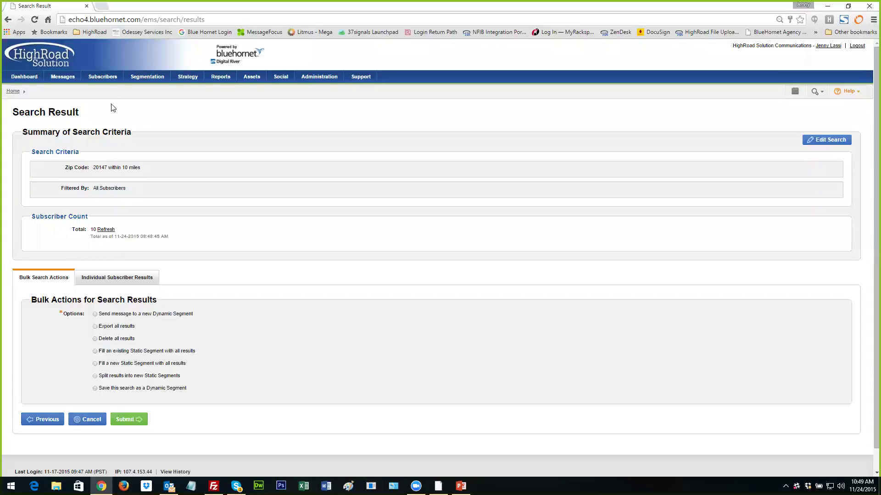
Start a new custom search with an Opens (volume over time) criterion: Have not opened At Least 1 email in the past 180 days.
mouse_move(107, 83)
left_click(98, 157)
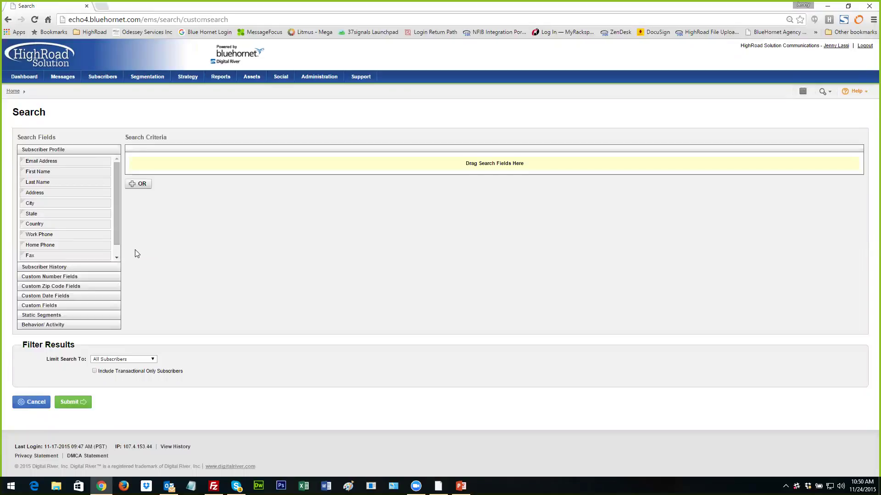
left_click(37, 326)
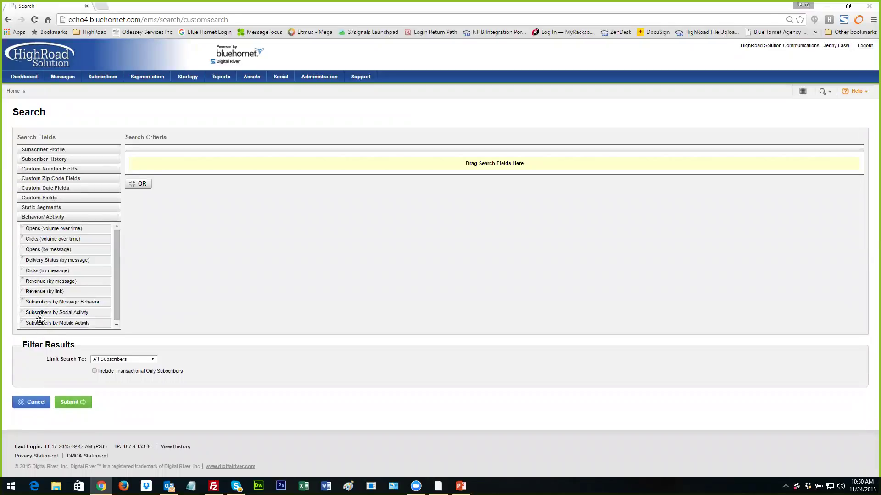
left_click_drag(35, 229, 163, 166)
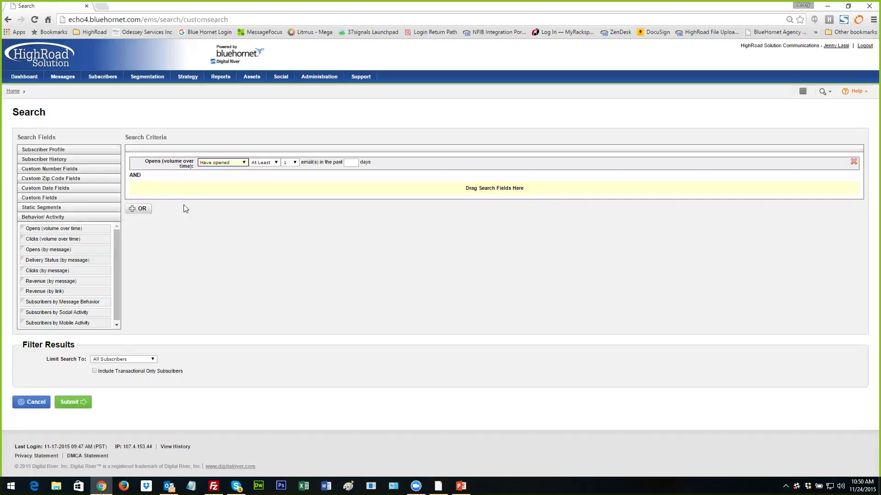
left_click(242, 164)
left_click(238, 176)
left_click(353, 163)
type("180")
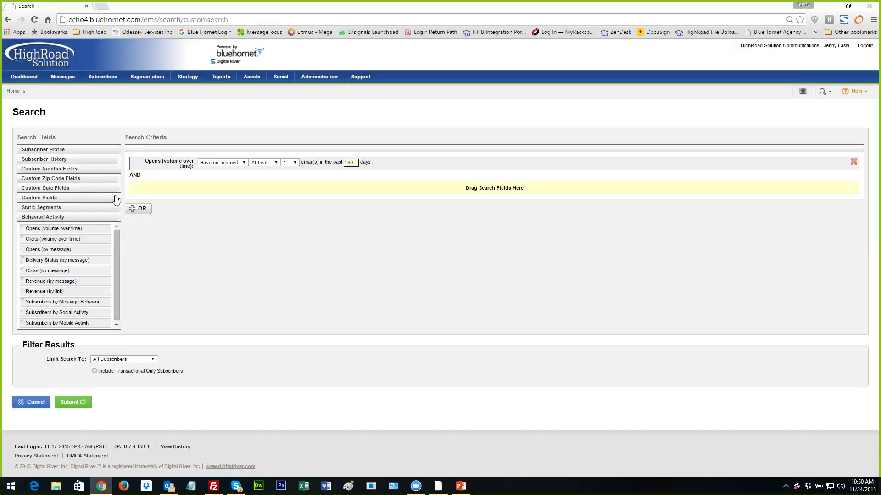
Add a Date Joined criterion, Is Beyond 180 days in the past, and run the combined search.
left_click(62, 161)
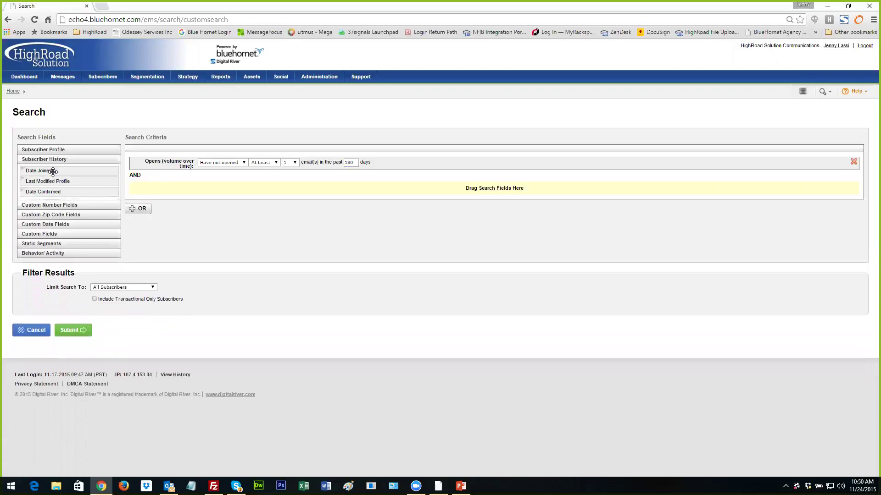
left_click_drag(62, 175, 174, 190)
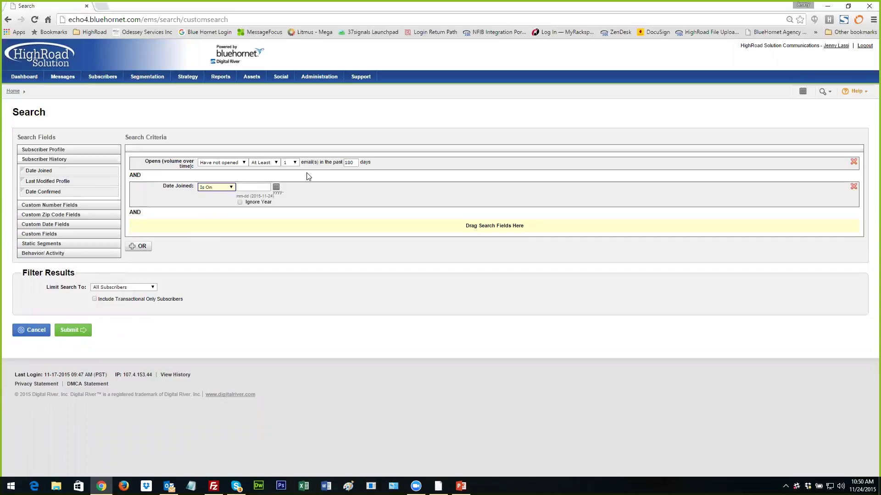
left_click(233, 188)
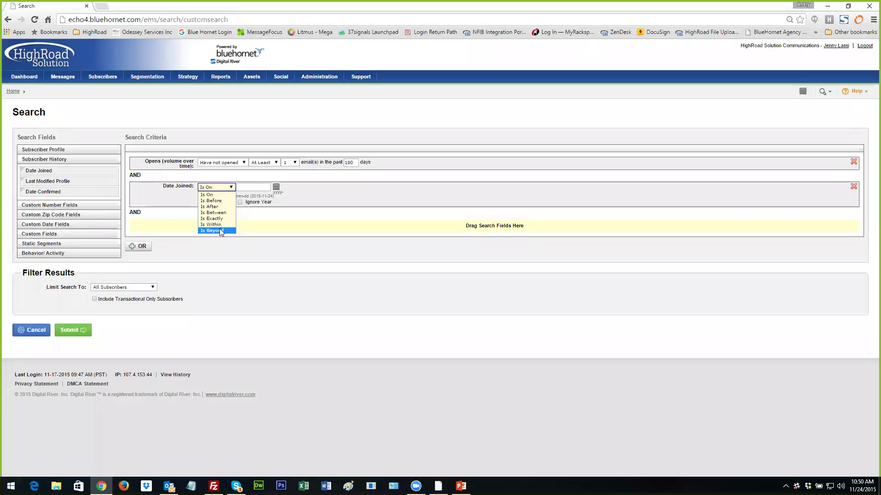
left_click(219, 230)
left_click(244, 188)
type("180")
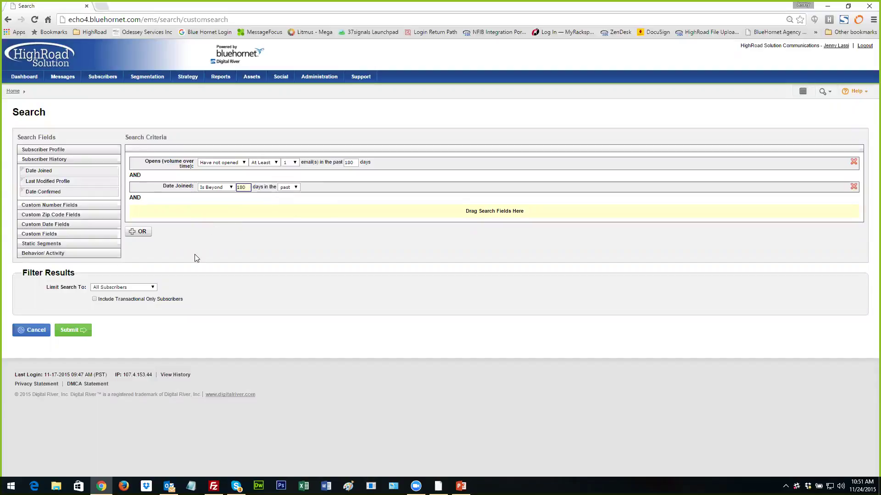
left_click(76, 329)
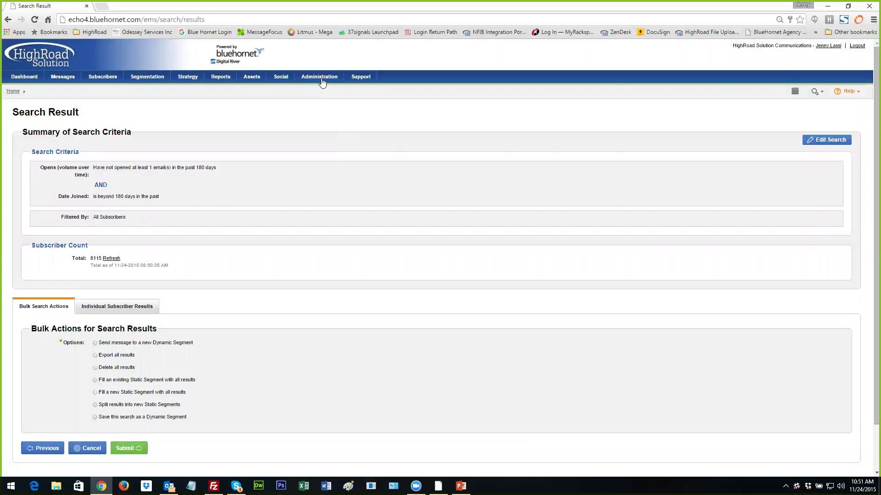
View the Default Exclusion List in the system defaults and options, and close it without changes.
mouse_move(320, 79)
left_click(529, 109)
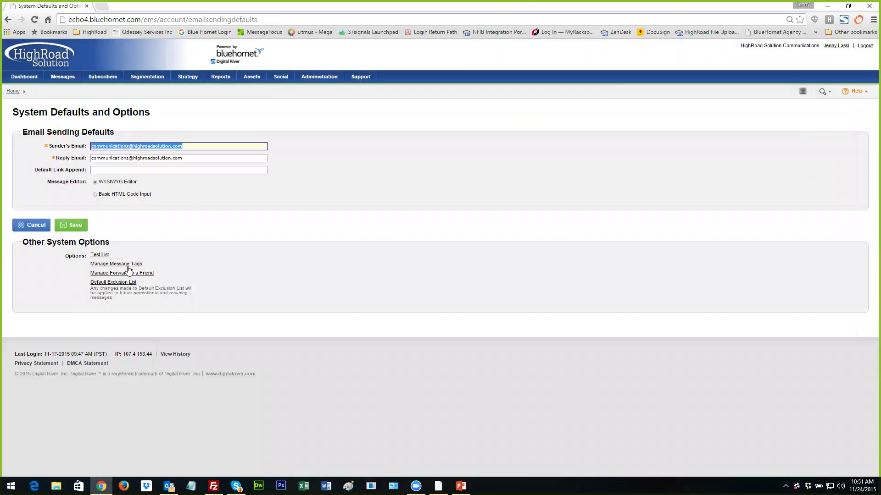
left_click(115, 283)
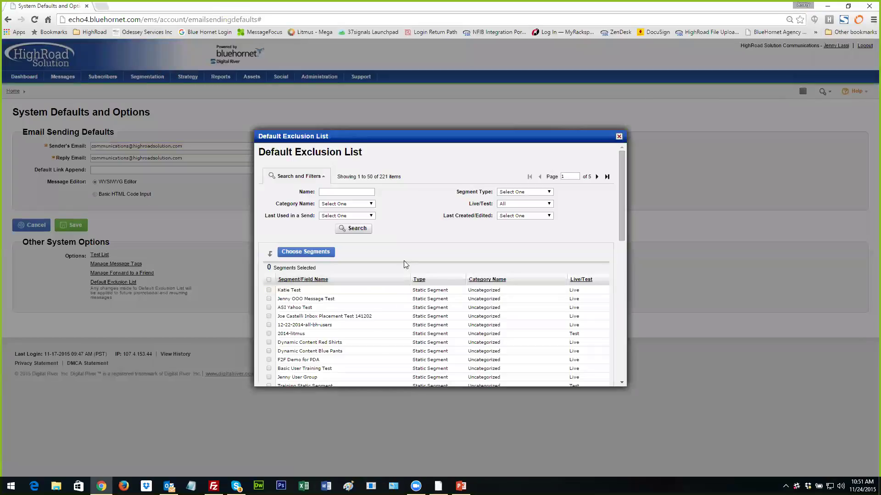
left_click(619, 136)
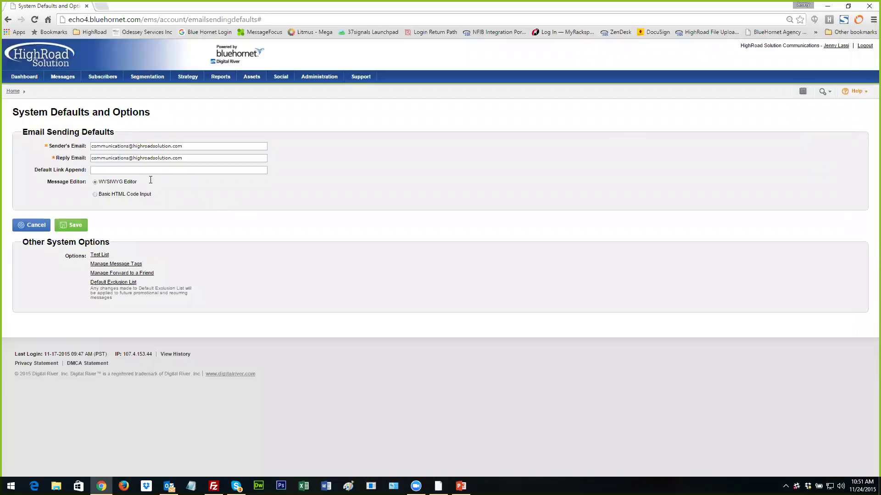
Start a new custom search with a static-segment Include Segments criterion set to In All.
mouse_move(98, 81)
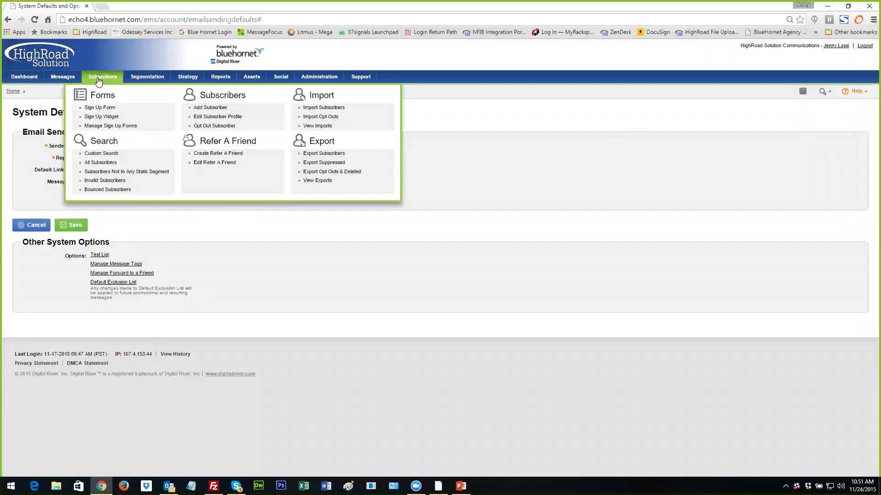
left_click(98, 153)
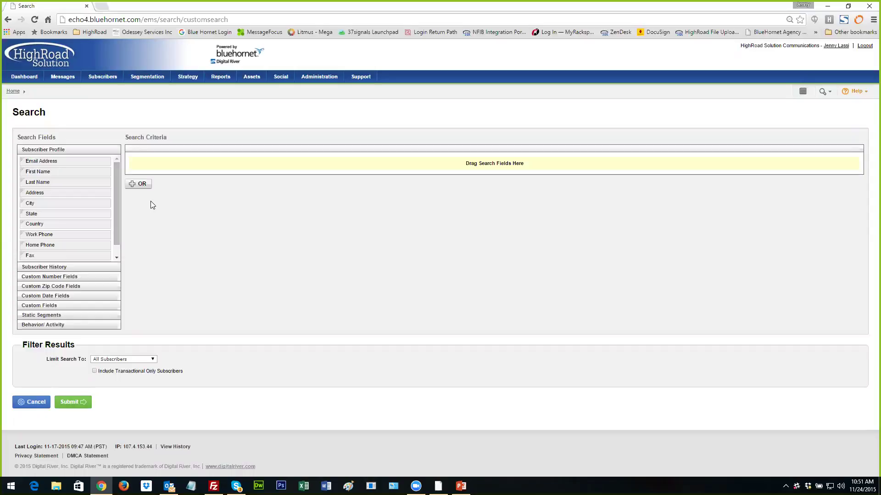
left_click(64, 315)
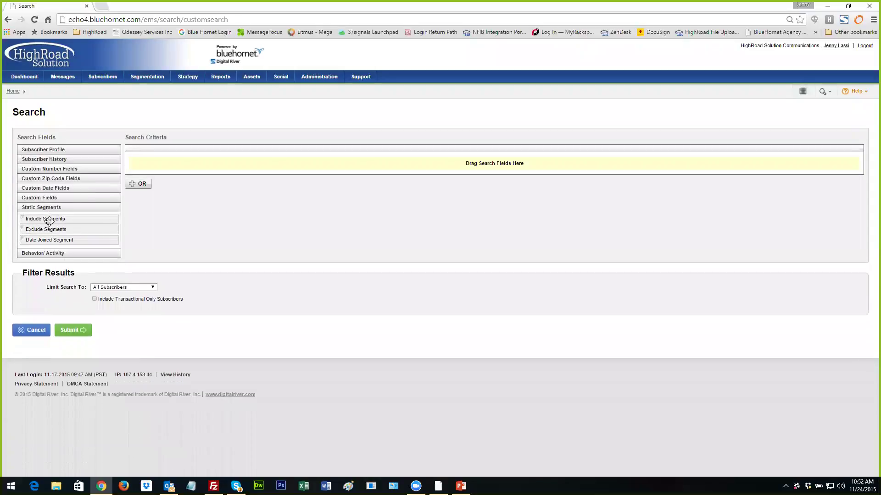
left_click_drag(51, 220, 168, 163)
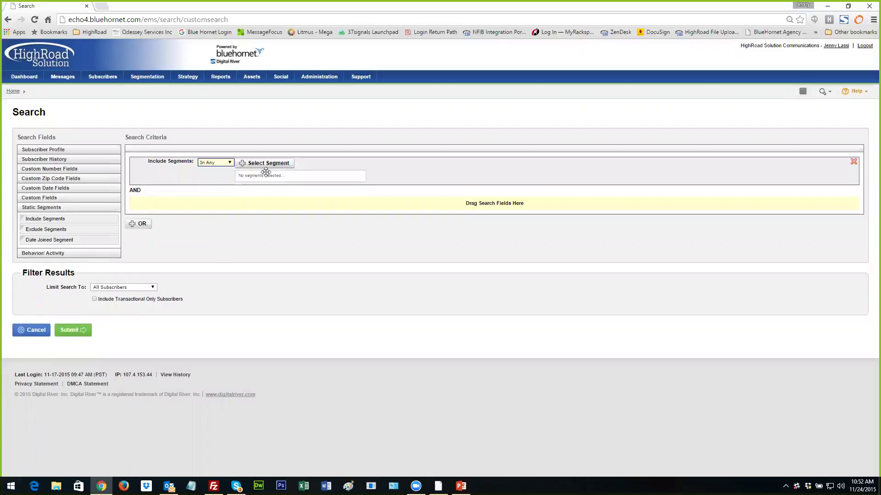
left_click(229, 163)
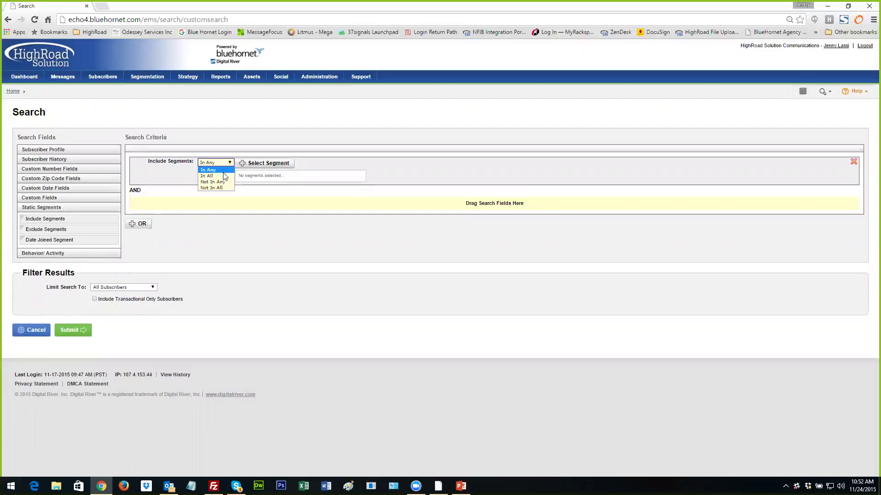
Add the OOO Message Test and User Group static segments to the Include Segments criterion, and run the search.
left_click(255, 166)
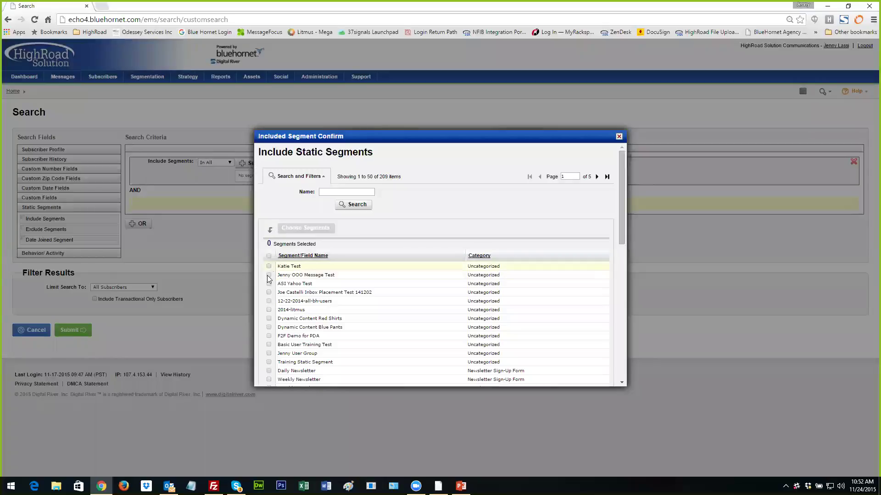
left_click(268, 266)
left_click(269, 266)
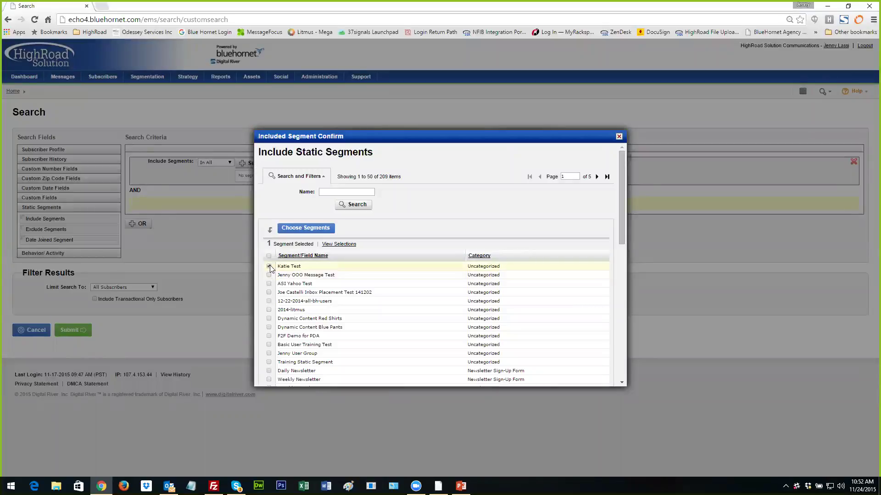
left_click(268, 275)
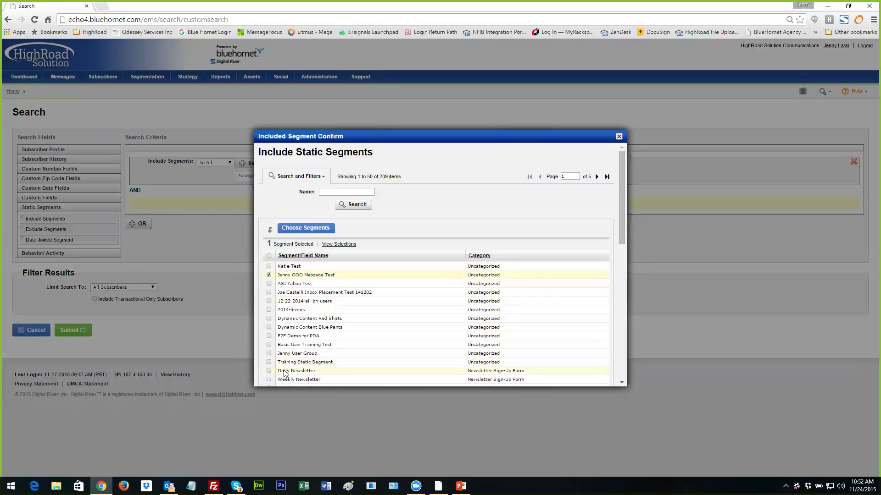
left_click(270, 354)
scroll(270, 353, "down", 2)
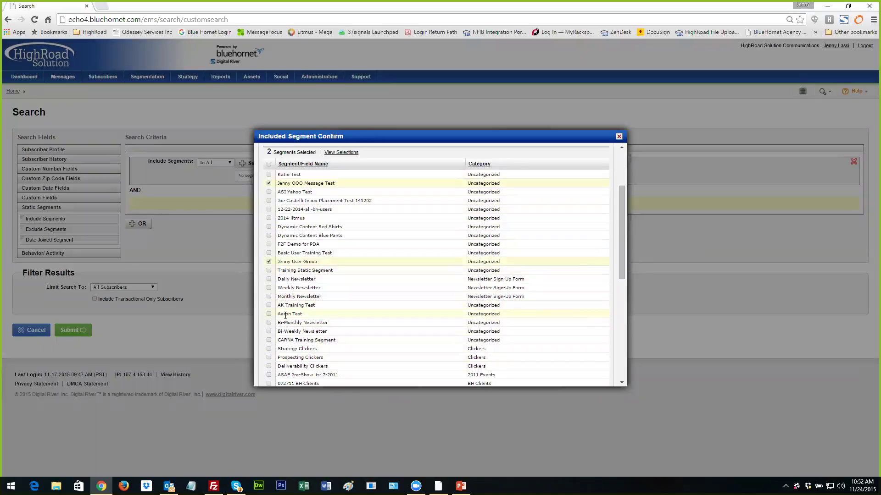
scroll(285, 321, "down", 1)
scroll(285, 322, "down", 2)
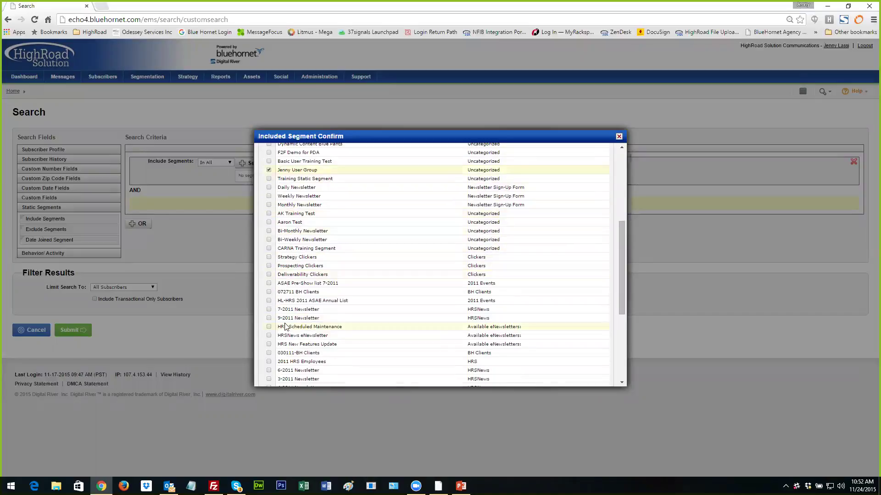
scroll(287, 321, "up", 5)
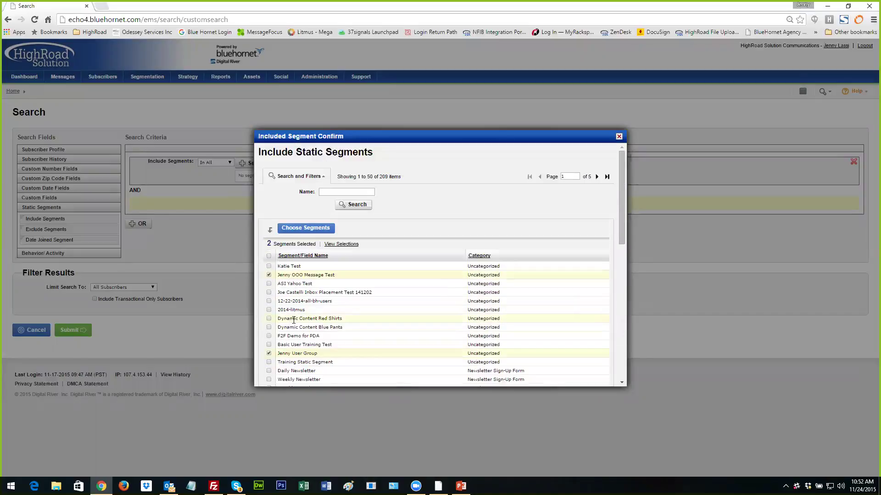
left_click(312, 232)
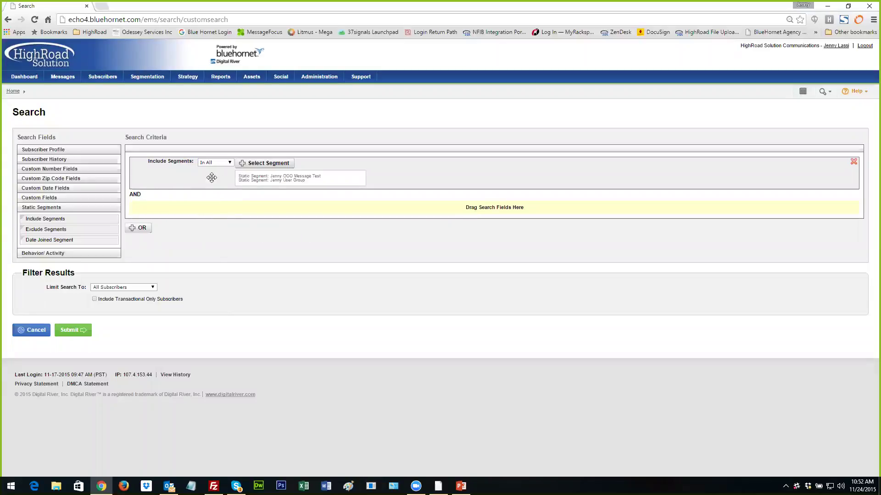
left_click(79, 337)
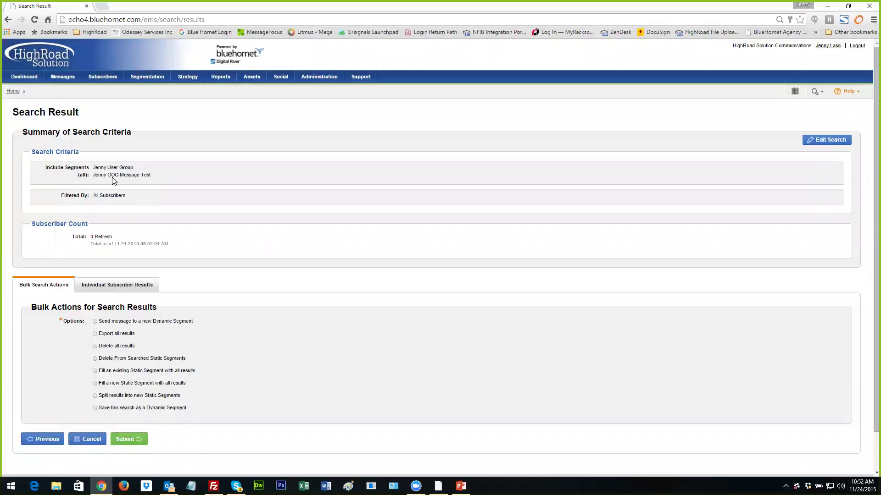
Start a new custom search with a Subscribers by Mobile Activity criterion: Sent Specific Message, using the Segment Clicker Test message.
mouse_move(96, 81)
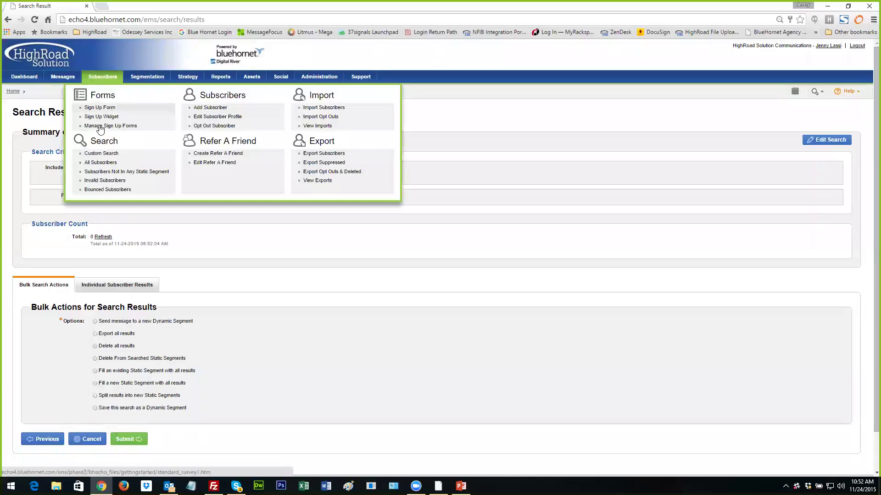
left_click(99, 153)
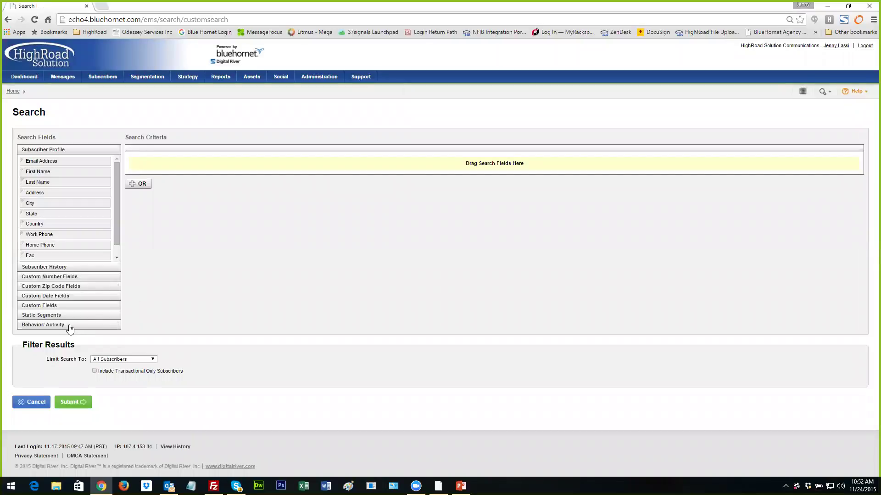
left_click(54, 325)
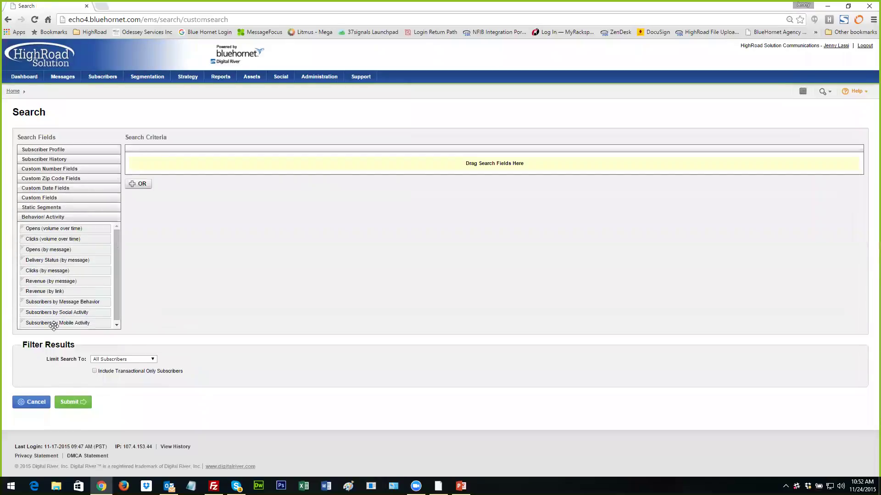
left_click_drag(43, 324, 169, 164)
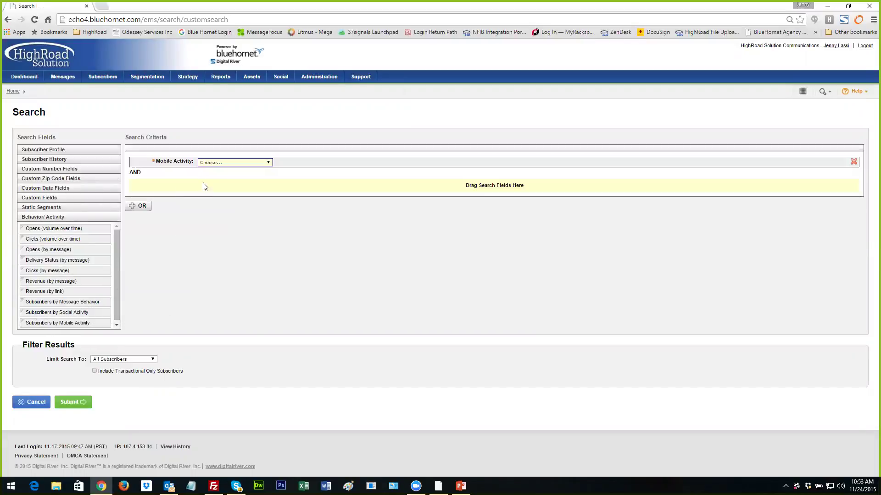
left_click(266, 162)
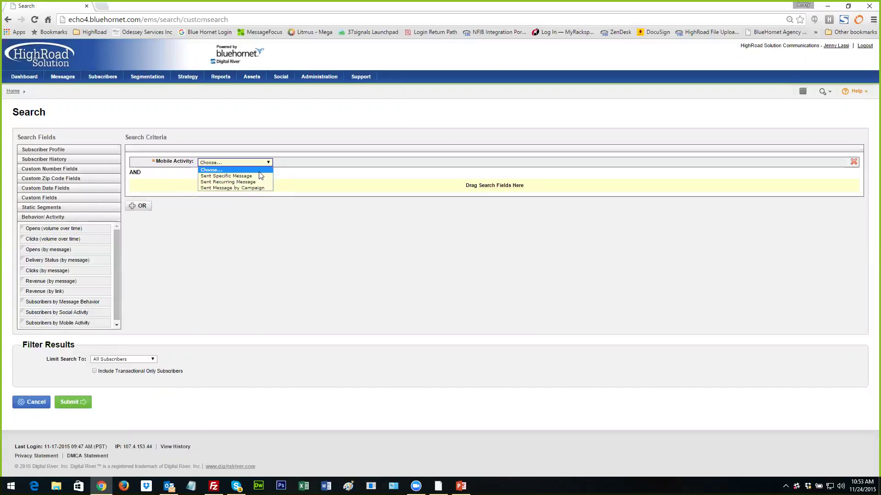
left_click(259, 179)
left_click(237, 176)
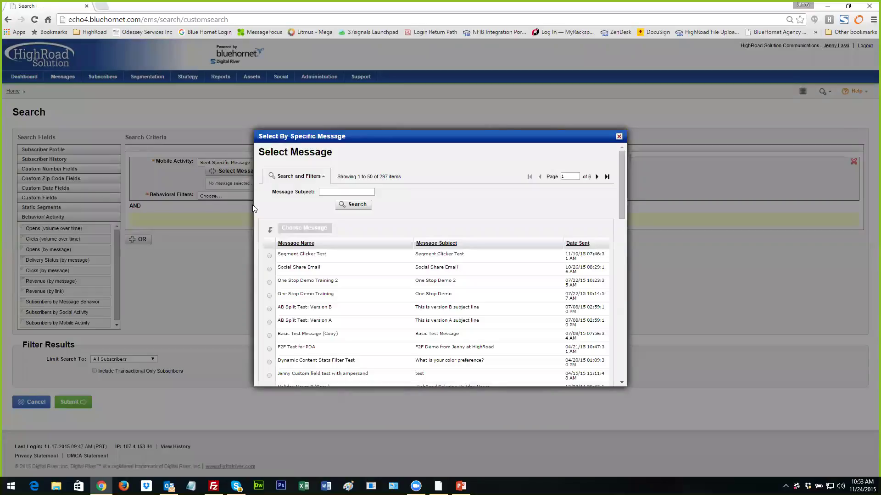
left_click(269, 255)
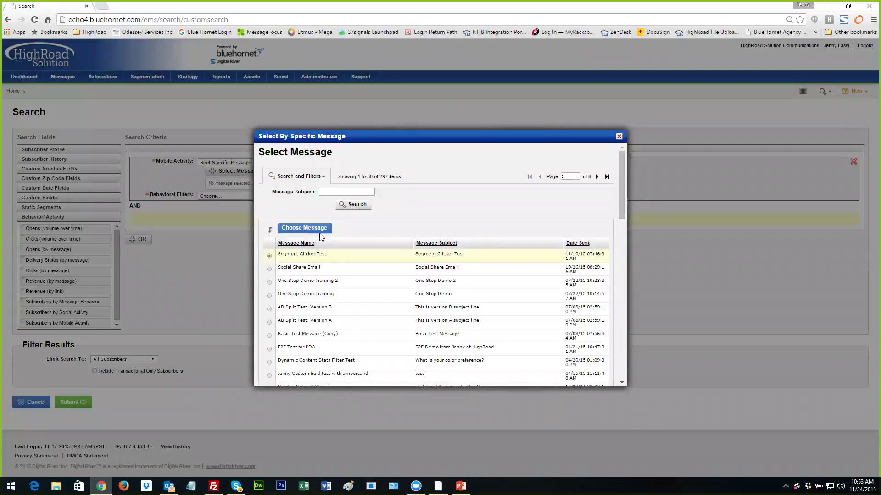
left_click(318, 231)
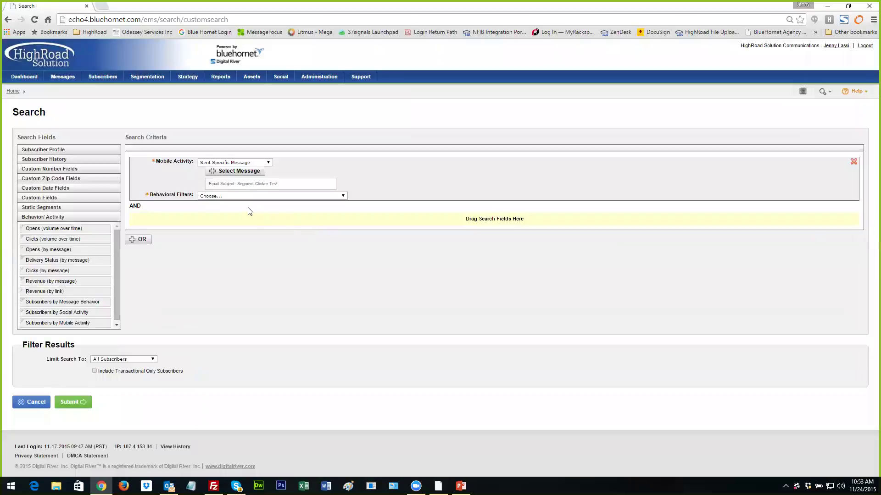
Set the behavioral filter to Have Opened With A Mobile Device, Within the past 90 days.
left_click(259, 196)
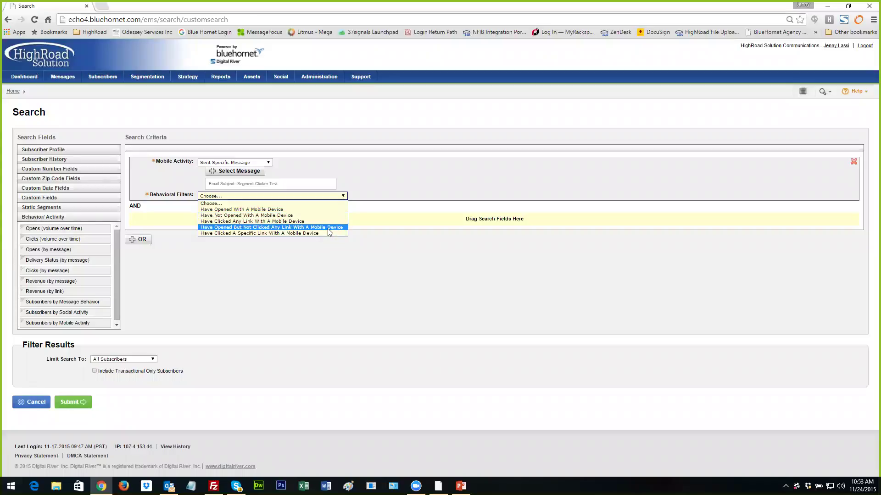
left_click(280, 210)
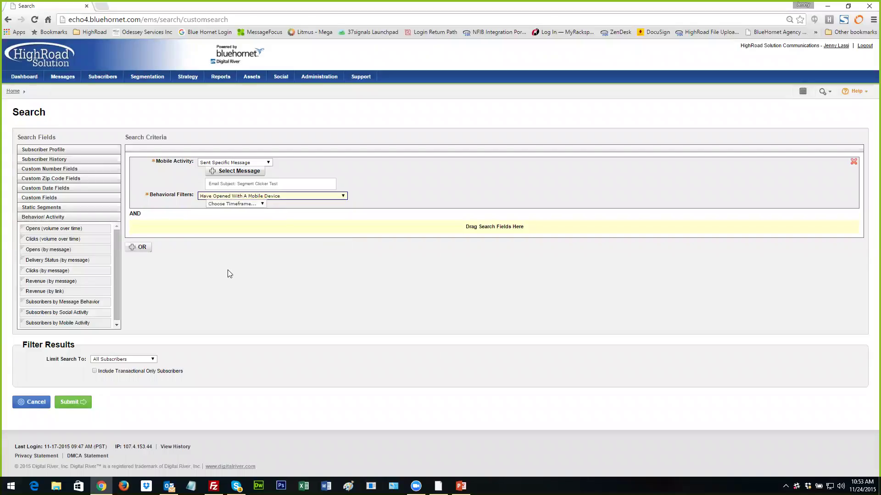
left_click(262, 204)
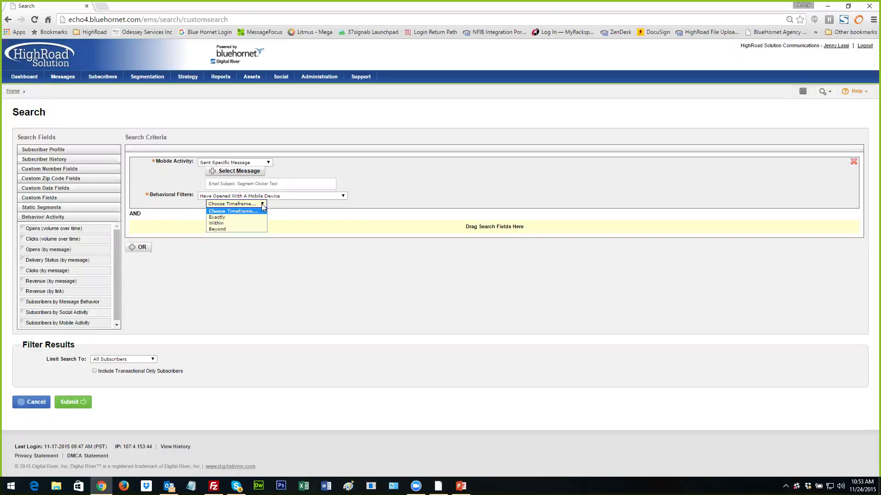
left_click(238, 223)
left_click(239, 213)
type("90")
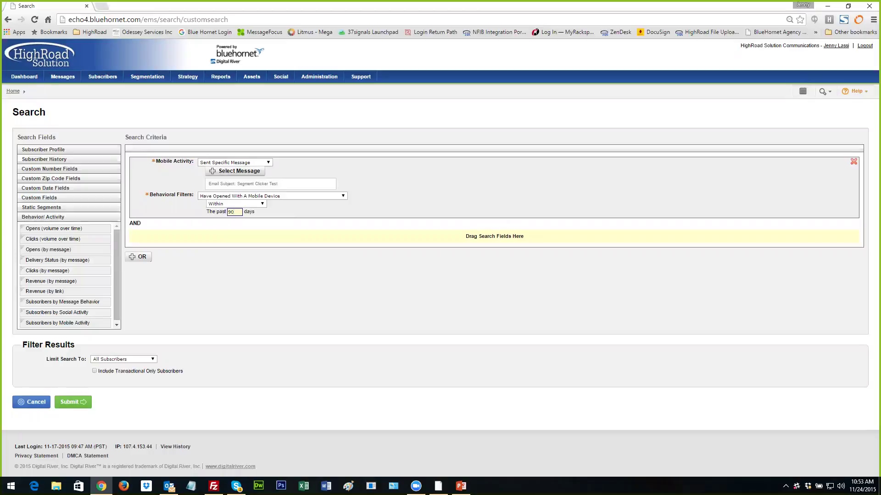
Run the mobile activity search and select the bulk action Save this search as a Dynamic Segment.
left_click(77, 406)
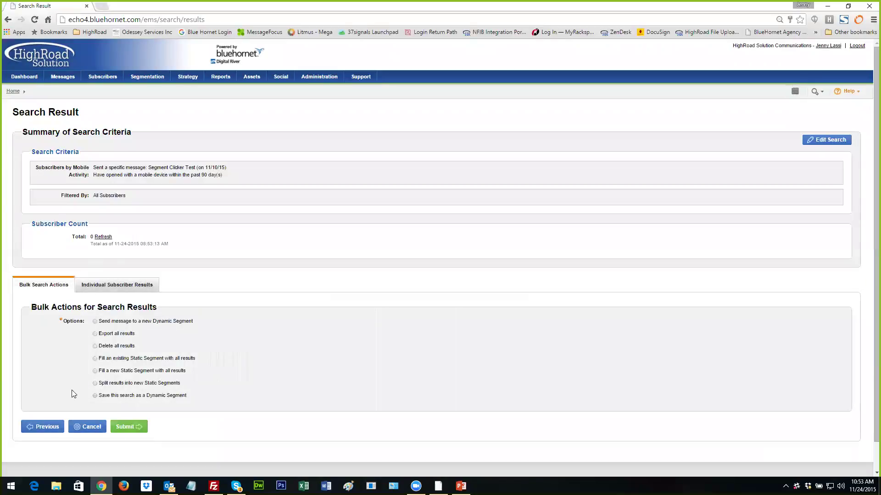
left_click(95, 396)
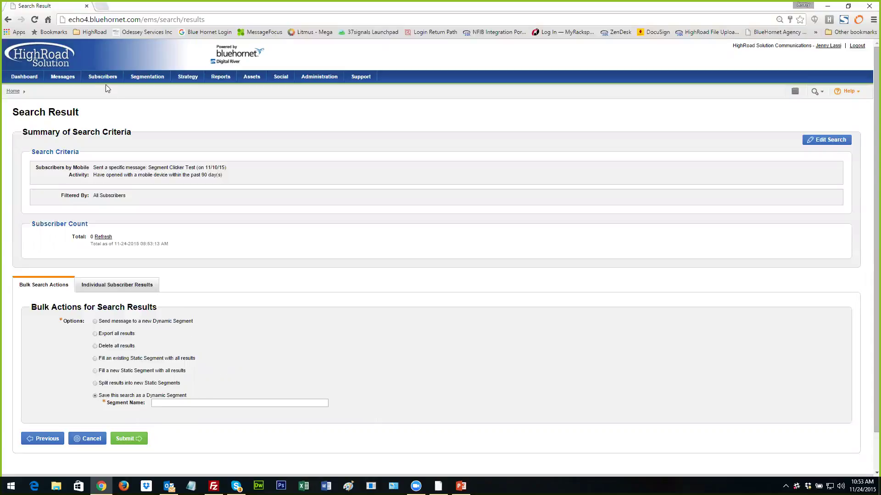
Start a new custom search without criteria, limit it to Invalid Subscribers, and run it.
mouse_move(103, 79)
left_click(102, 154)
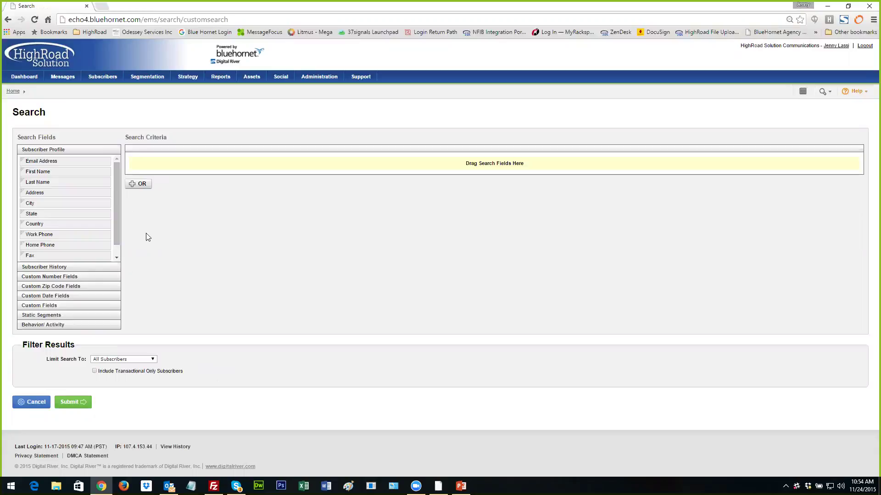
left_click(50, 316)
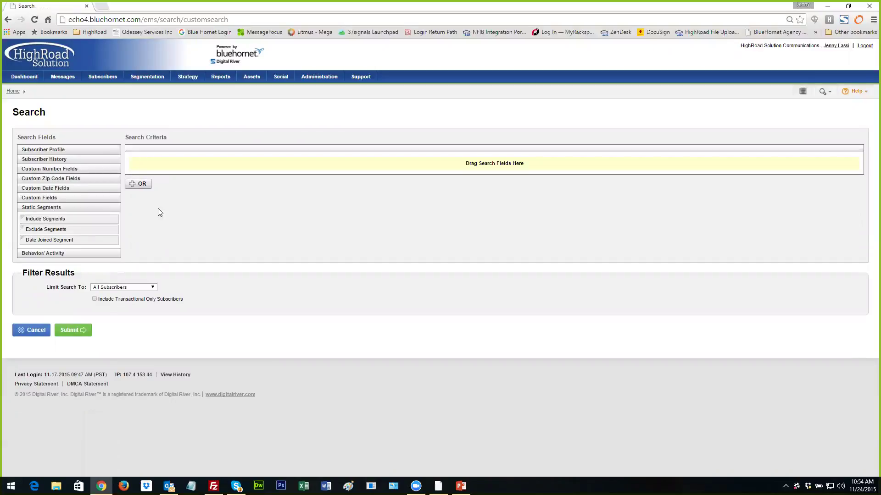
left_click(153, 288)
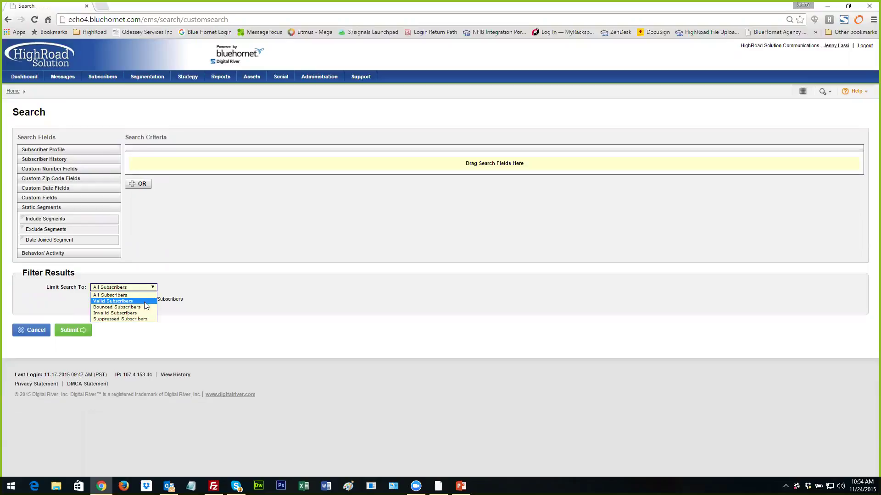
left_click(141, 314)
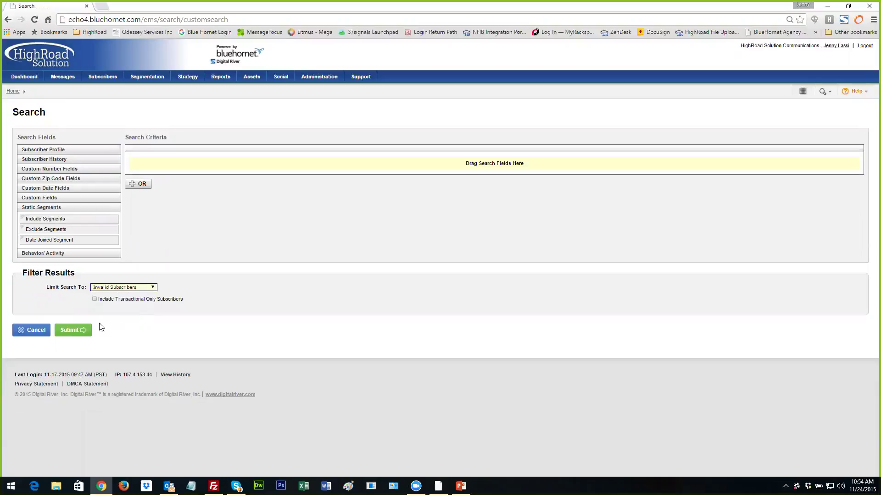
left_click(78, 330)
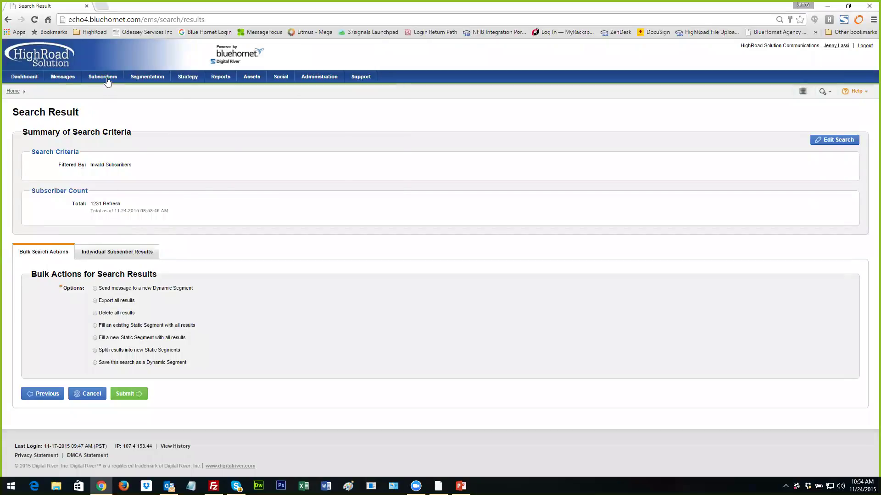
Start a new custom search and review the fields under Subscriber Profile, Subscriber History, Custom Number, Custom Zip Code, Custom Date and Custom Fields.
mouse_move(107, 81)
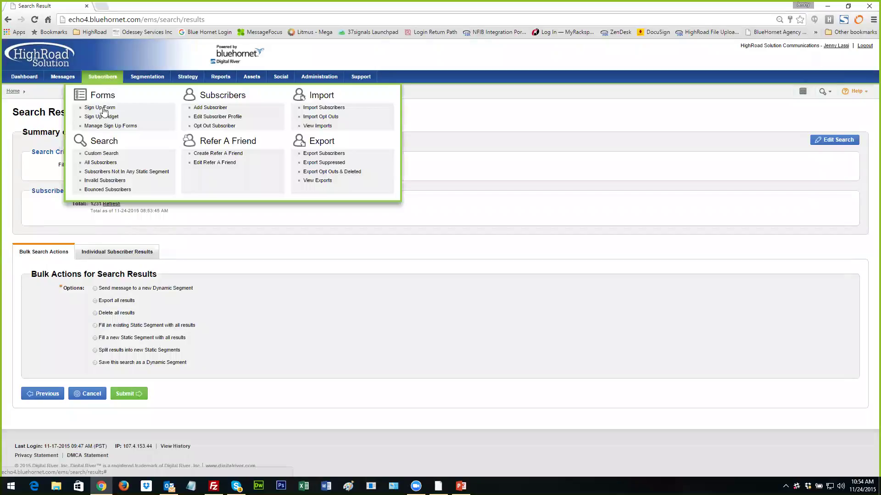
left_click(101, 154)
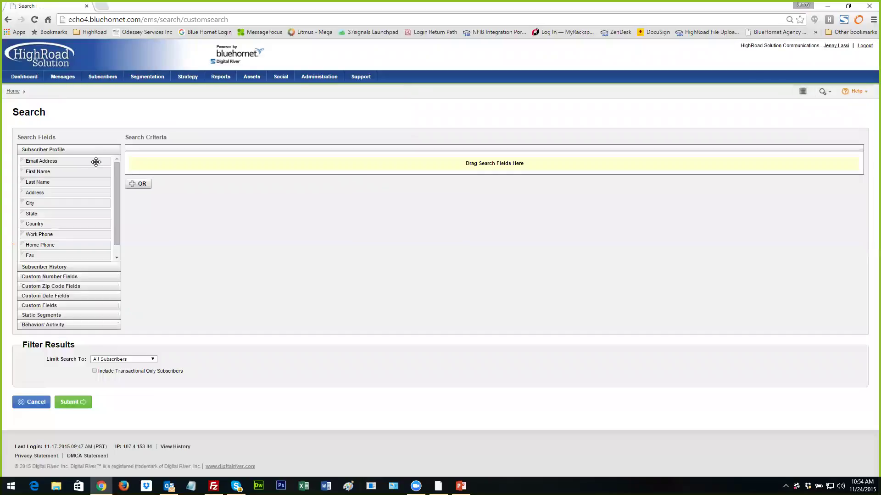
left_click(61, 296)
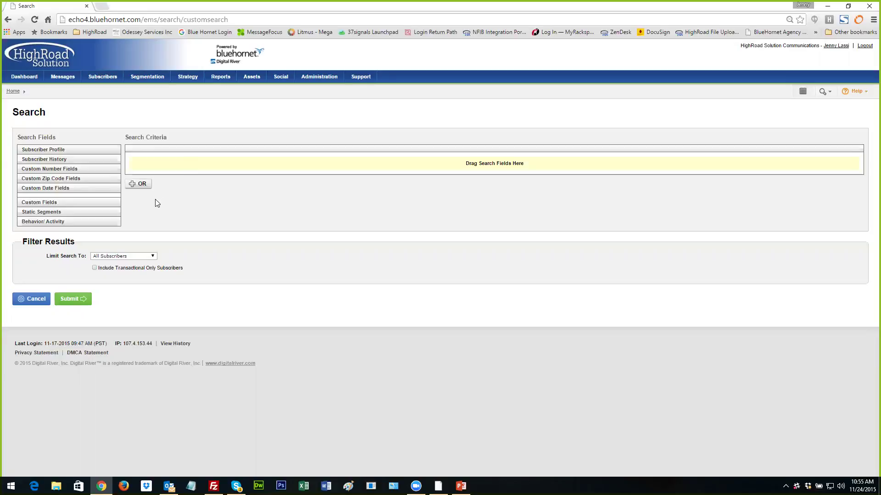
left_click(53, 151)
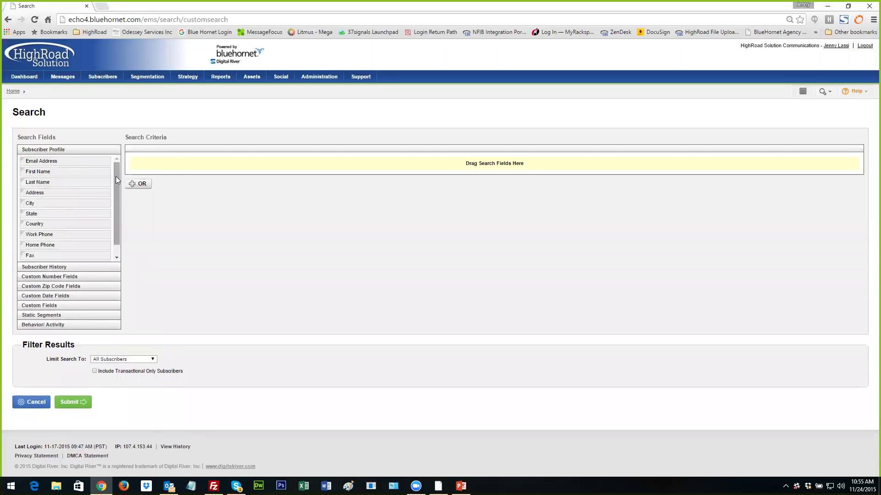
left_click_drag(116, 187, 118, 203)
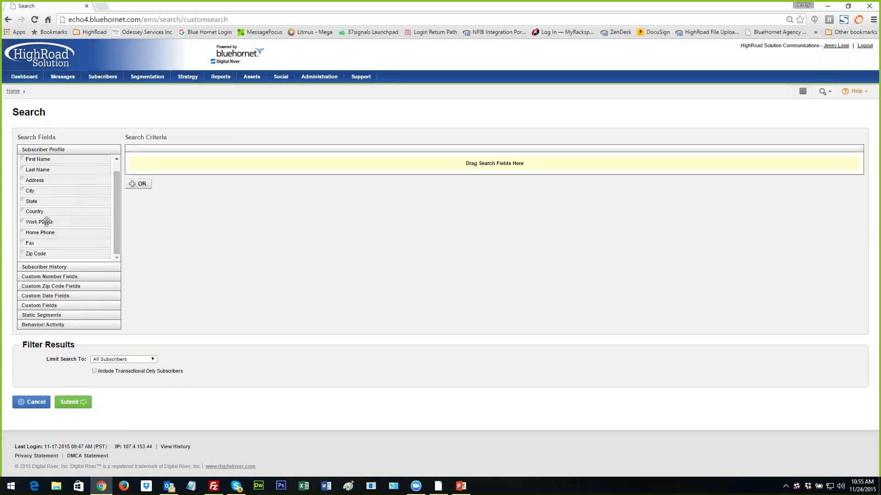
left_click(54, 267)
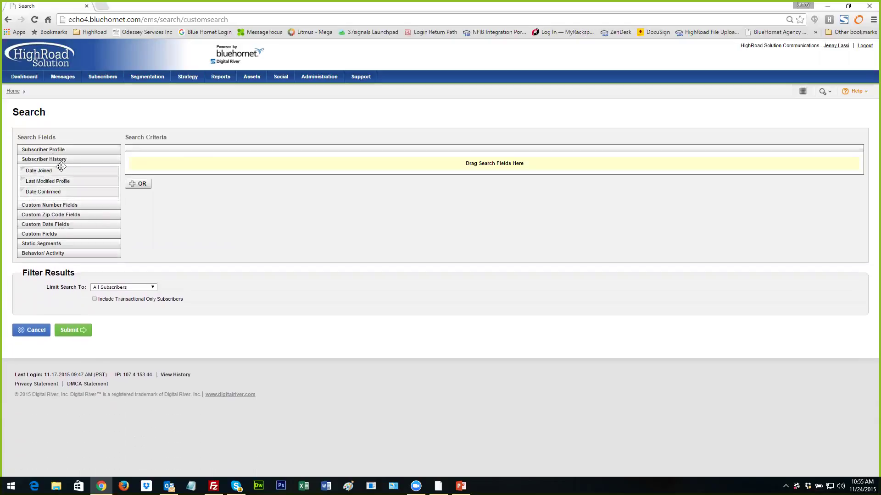
left_click(63, 207)
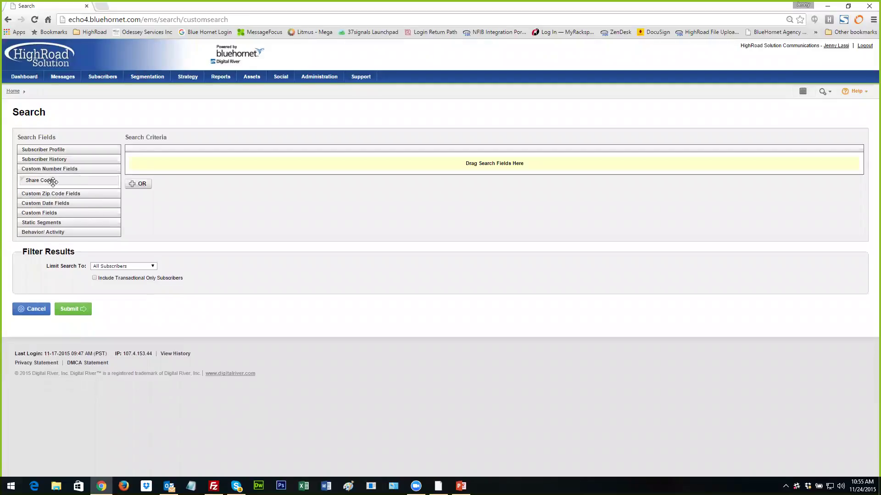
left_click(52, 193)
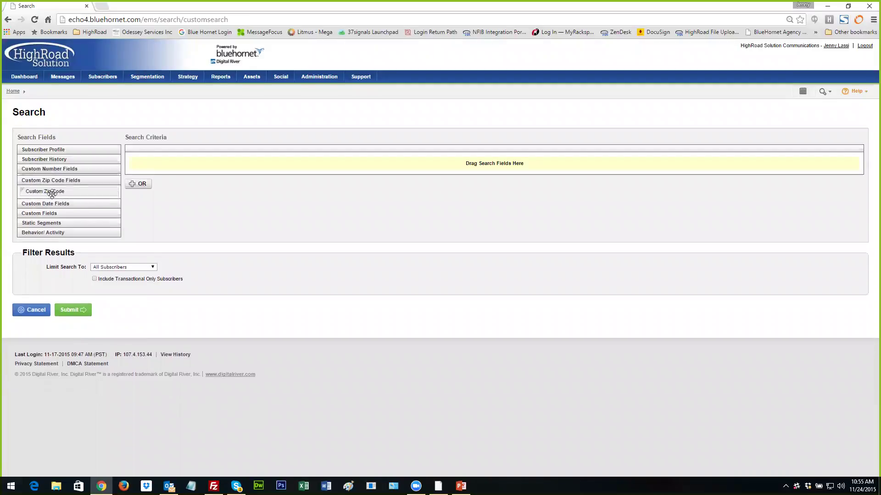
left_click(53, 204)
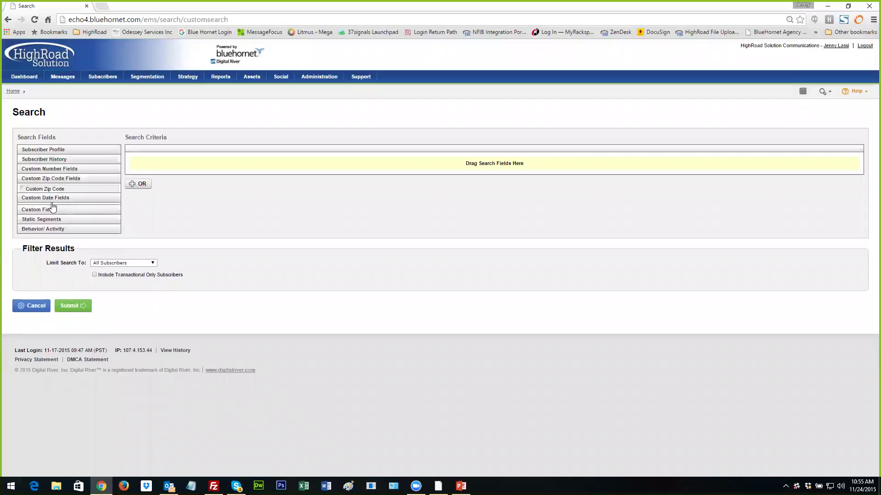
left_click(44, 204)
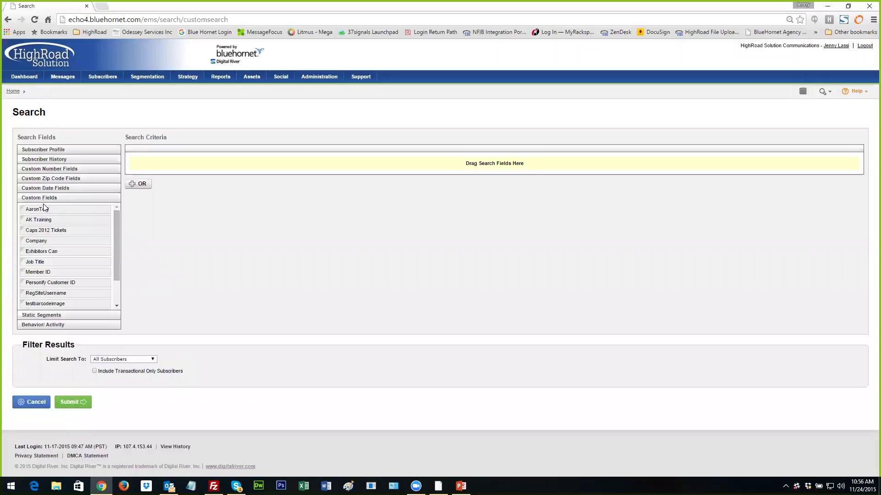
Add a Date Joined Segment criterion using the first static segment in the list, with the date condition Is After.
left_click(45, 316)
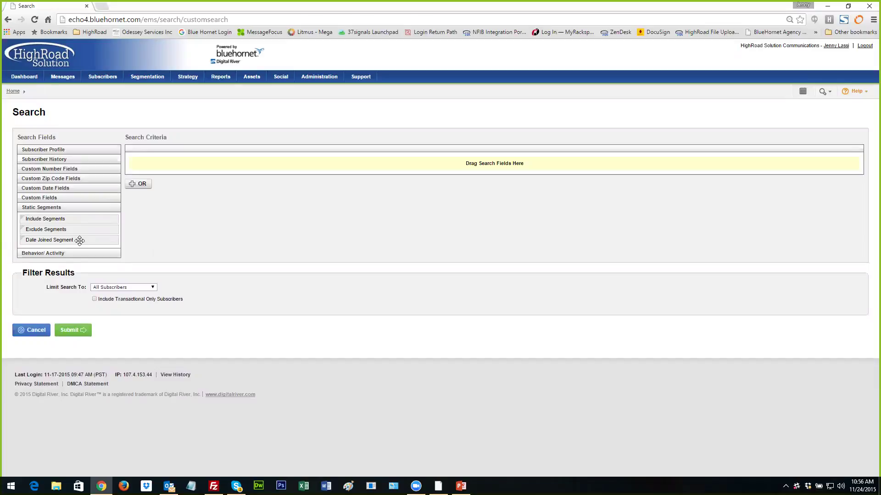
left_click_drag(79, 240, 193, 183)
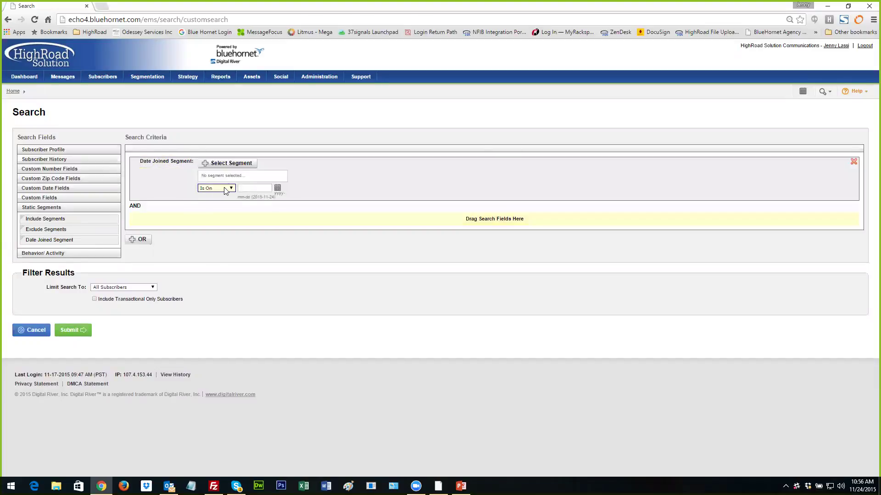
left_click(232, 164)
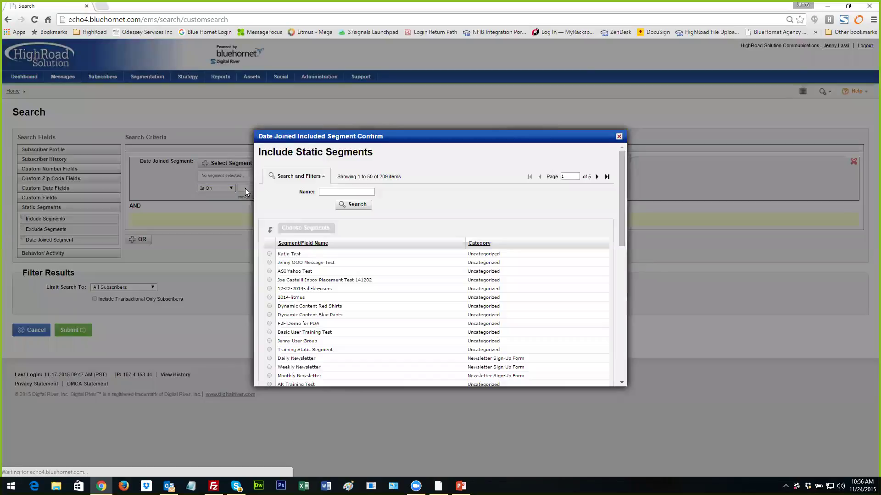
left_click(269, 253)
left_click(290, 230)
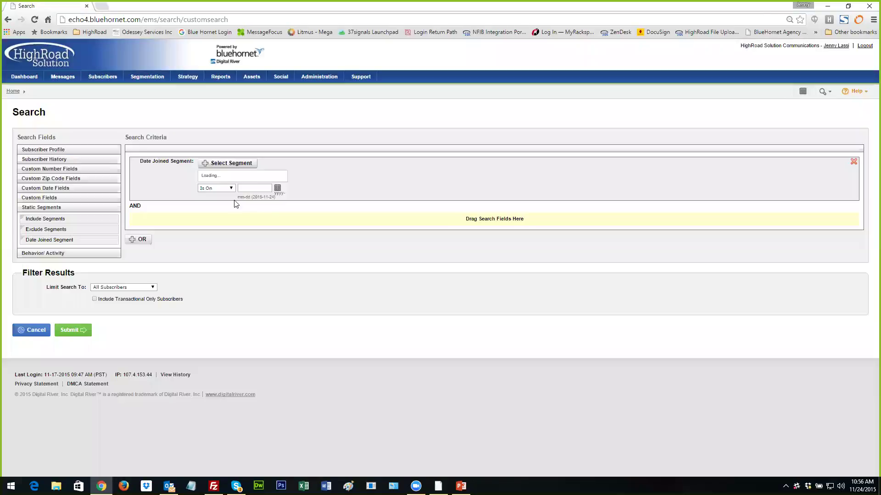
left_click(230, 188)
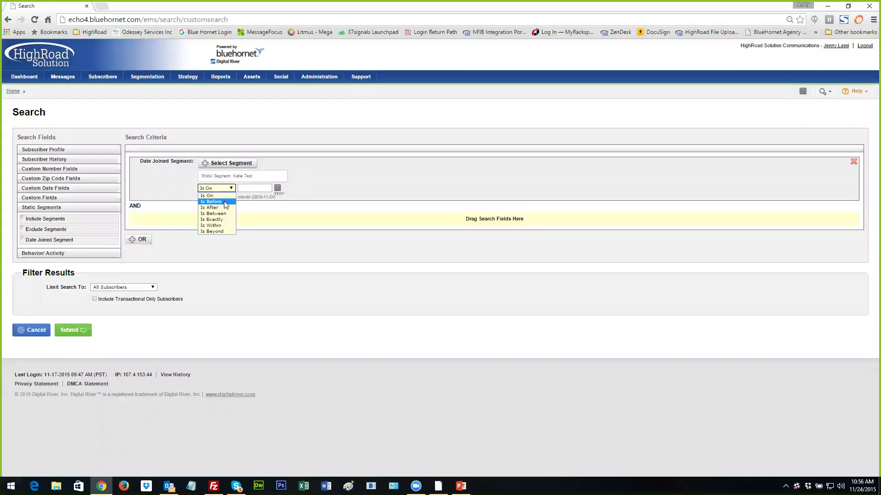
left_click(222, 207)
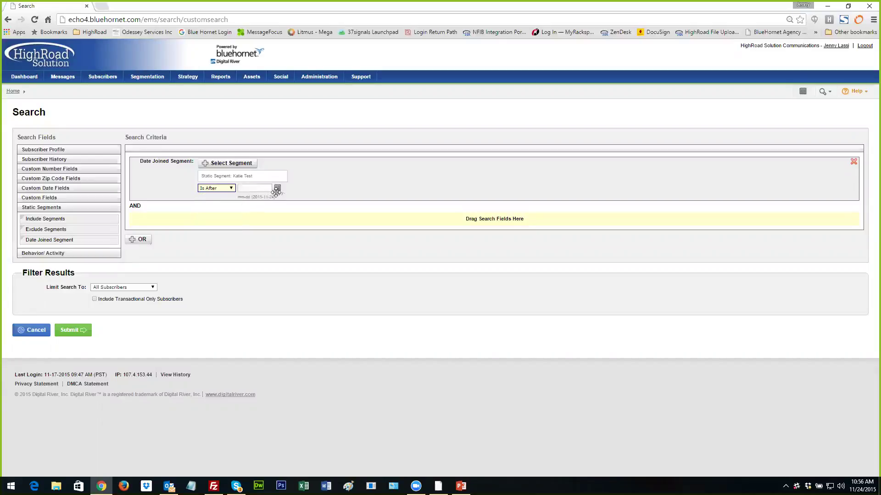
Check the available date conditions and remove the Date Joined Segment criterion from the search.
left_click(231, 191)
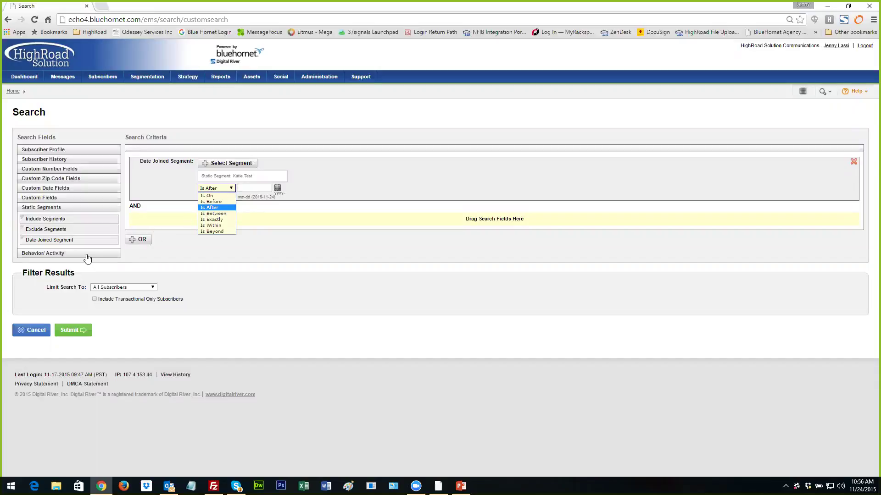
left_click(687, 206)
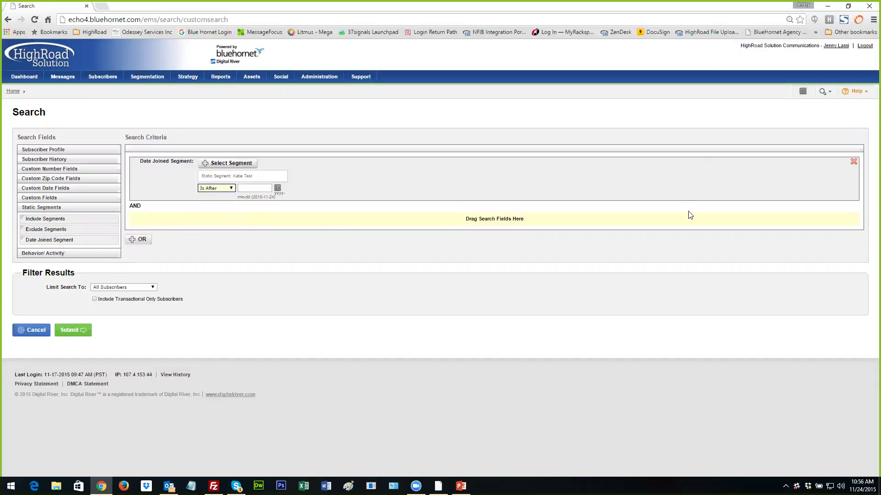
left_click(853, 163)
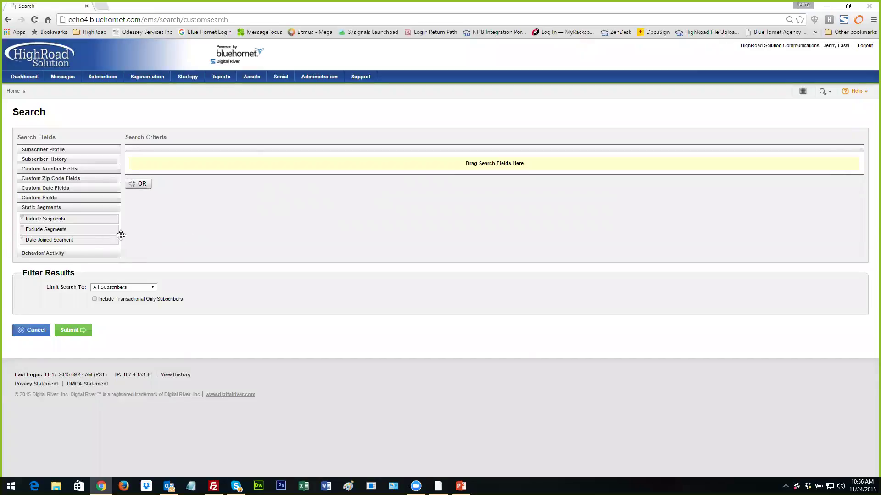
Add a Subscribers by Message Behavior criterion: Sent Recurring Message, with the message "We Love Coffee with Friends, too! How About a Cocktail?".
left_click(69, 252)
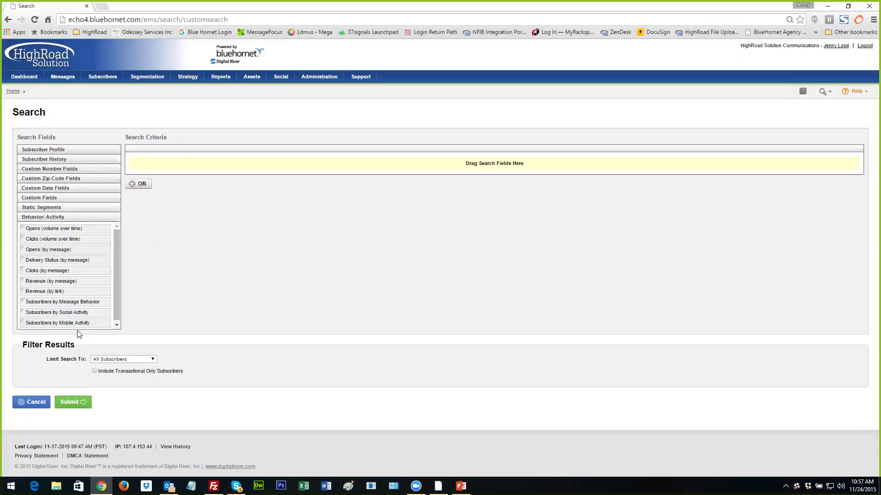
left_click_drag(110, 302, 239, 169)
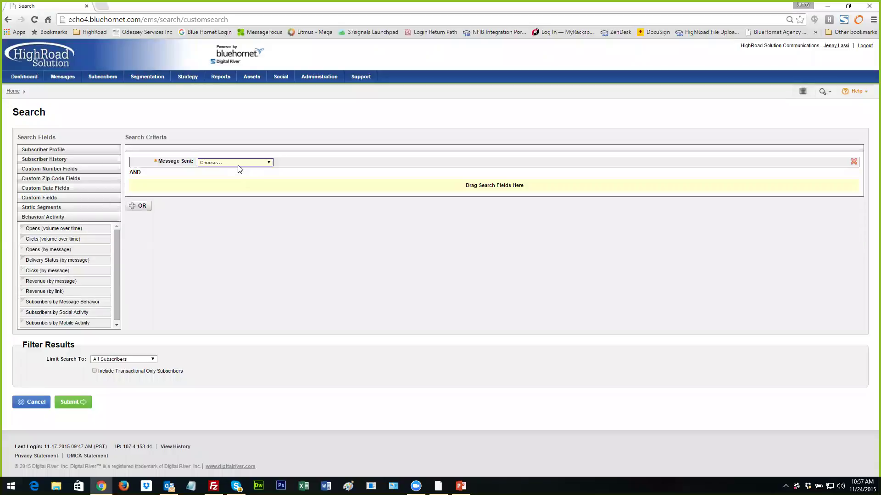
left_click(270, 163)
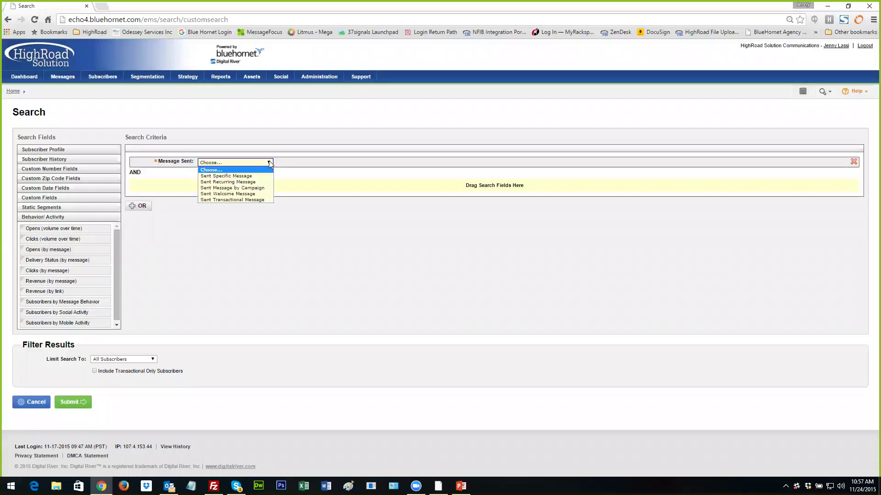
left_click(259, 183)
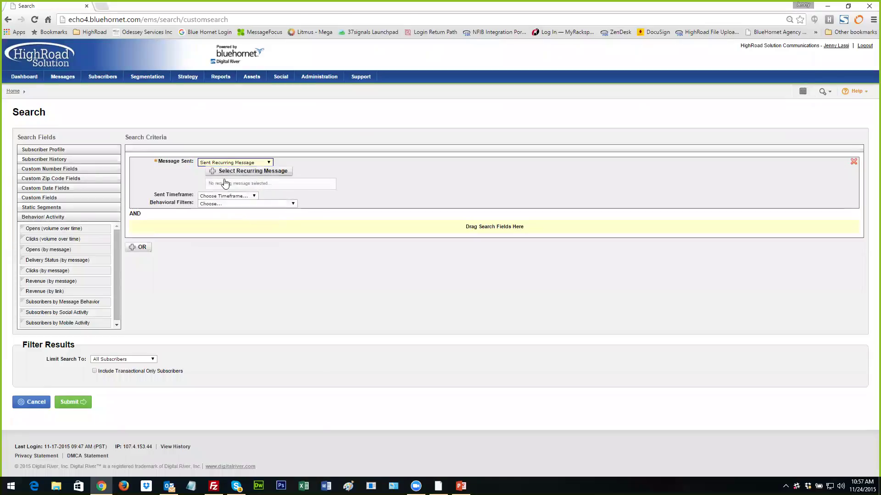
left_click(235, 172)
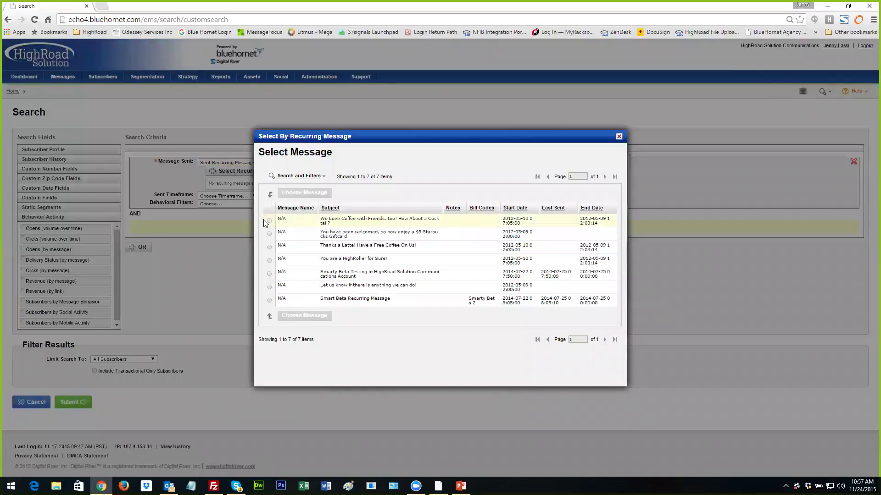
left_click(269, 222)
left_click(289, 315)
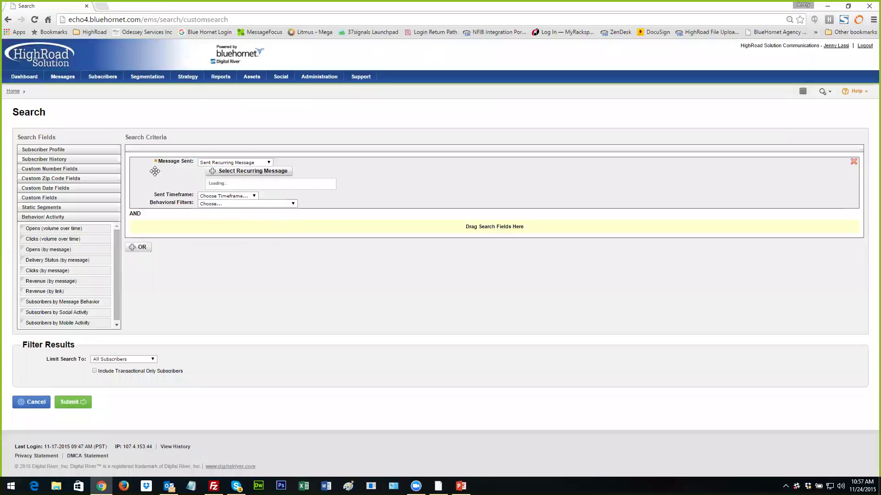
Set the recurring message's sent timeframe to Sent Within the past 90 days.
left_click(253, 200)
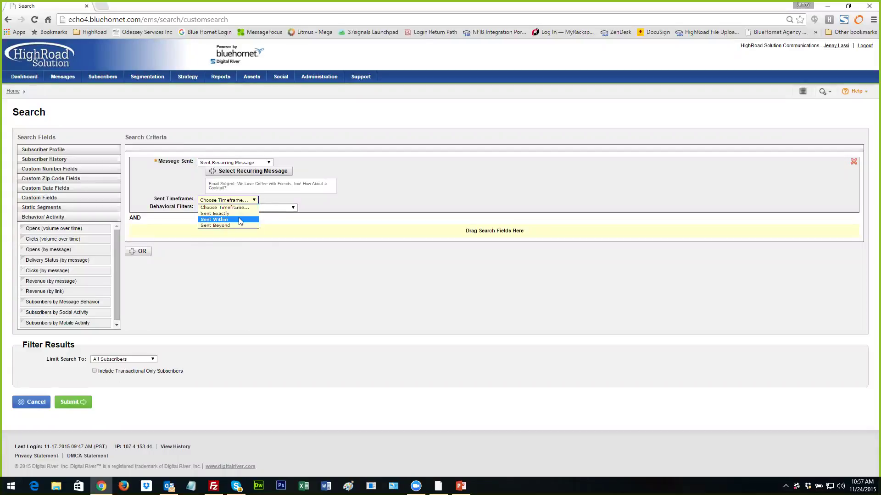
left_click(239, 218)
left_click(239, 209)
type("90")
Set the behavioral filter to Have Opened but Not Clicked Any Link, Within the past 90 days, and run the search.
left_click(248, 222)
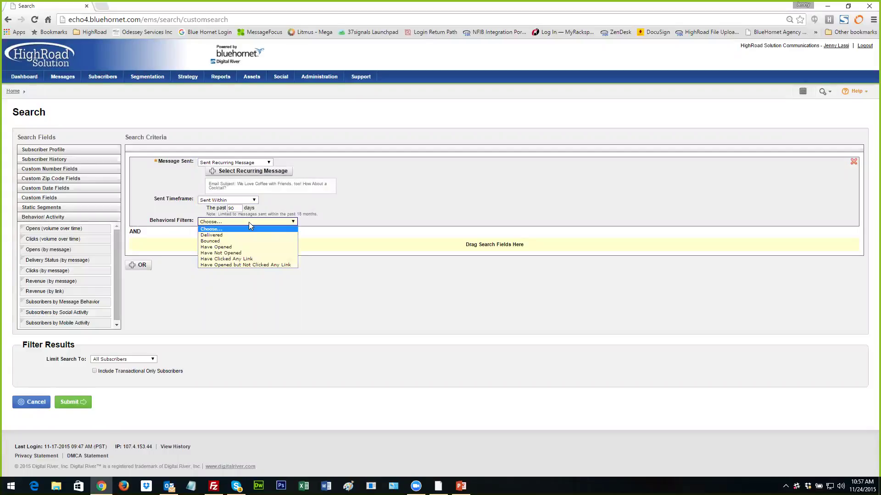
left_click(257, 260)
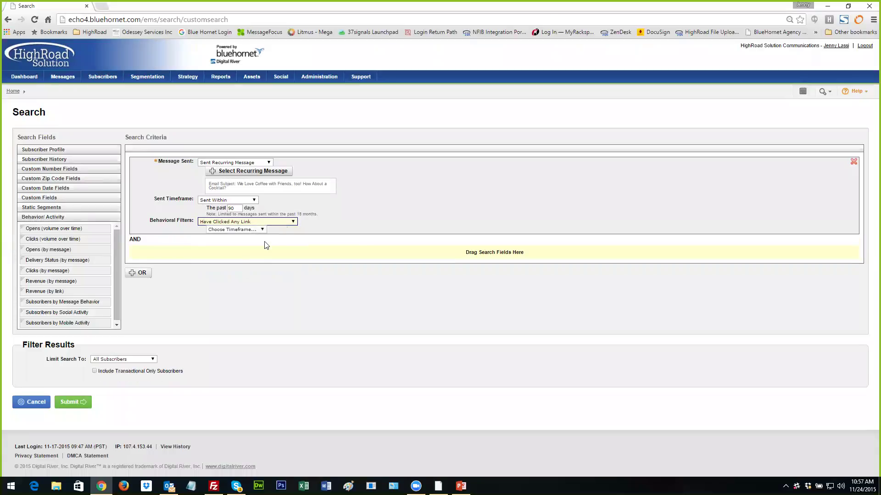
left_click(292, 222)
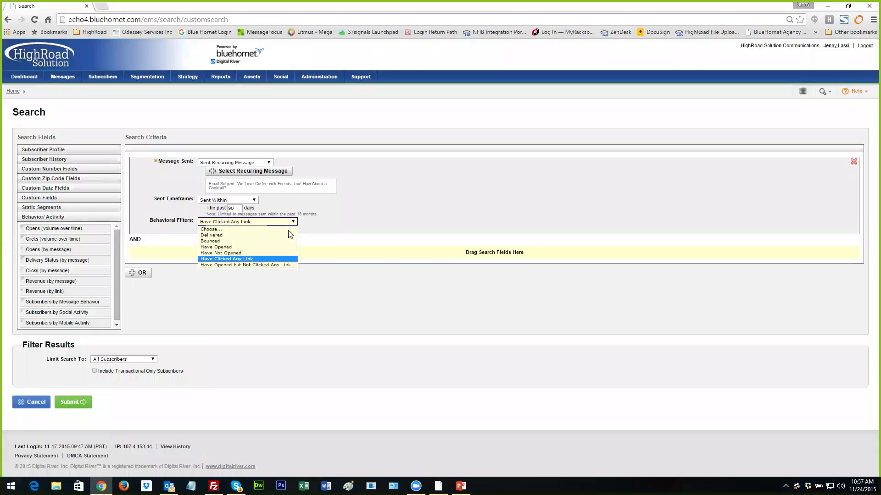
left_click(268, 265)
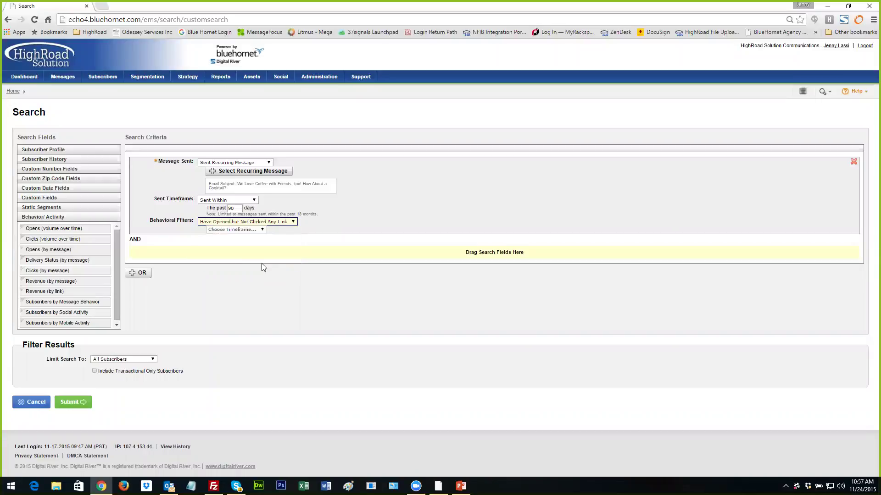
left_click(263, 230)
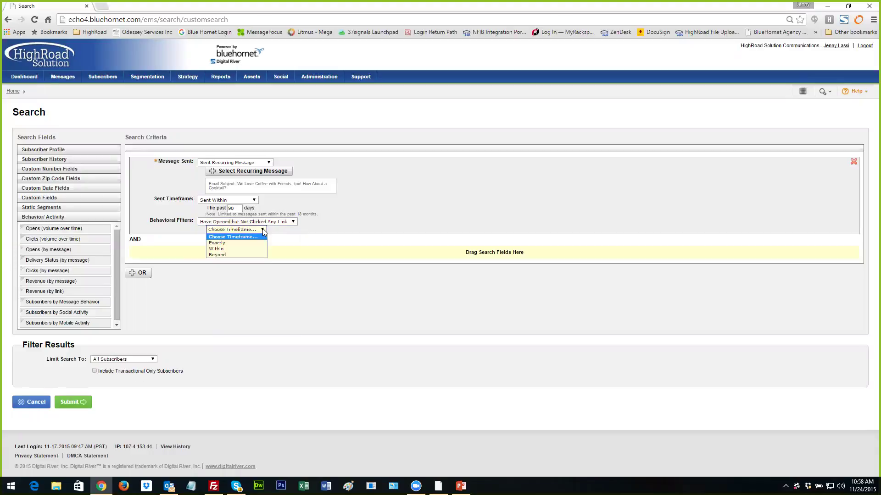
left_click(250, 248)
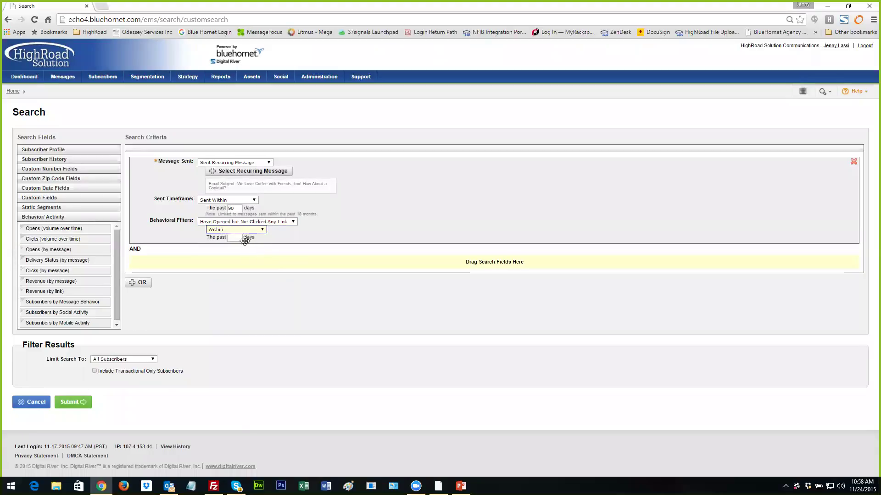
left_click(234, 238)
type("90")
left_click(70, 402)
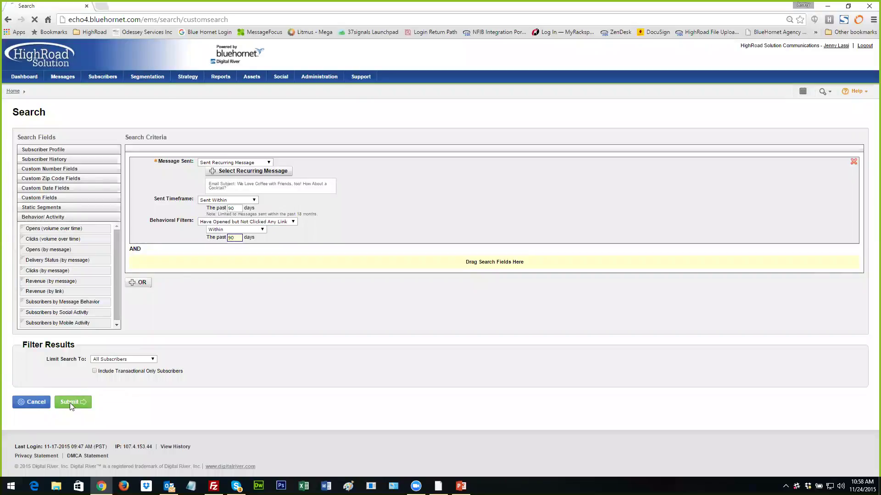